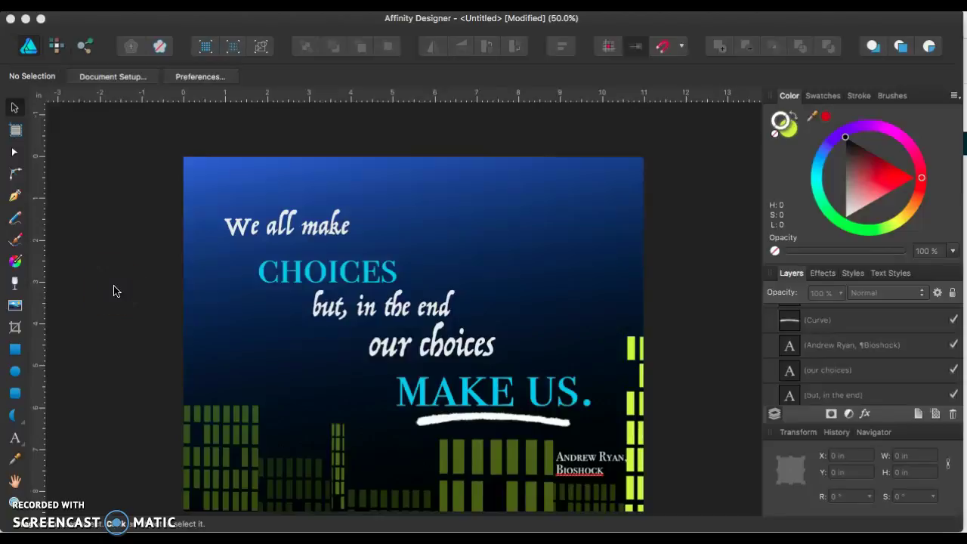
Step: Create a new Letter landscape document, 11 × 8.5 in at 300 DPI
scroll(113, 291, "down", 2)
scroll(113, 291, "left", 2)
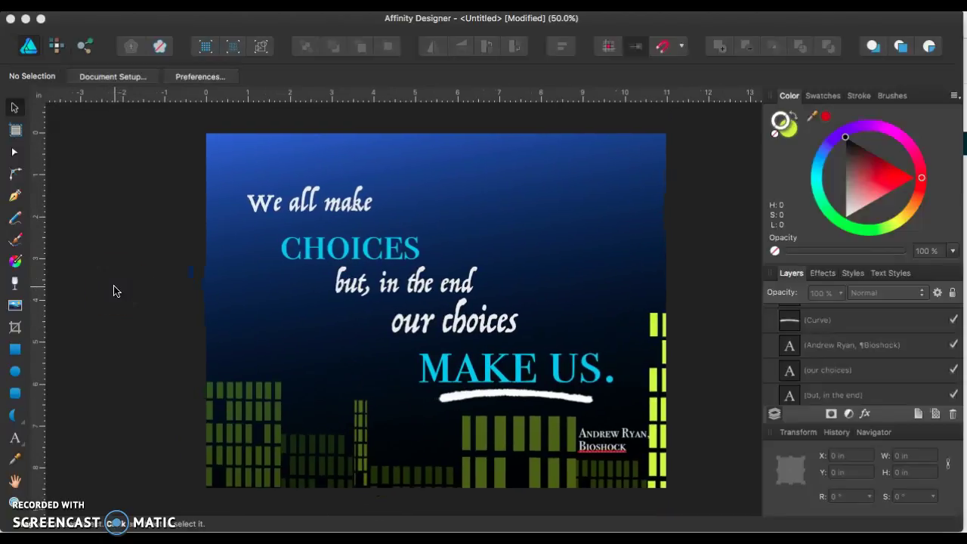
left_click(113, 287)
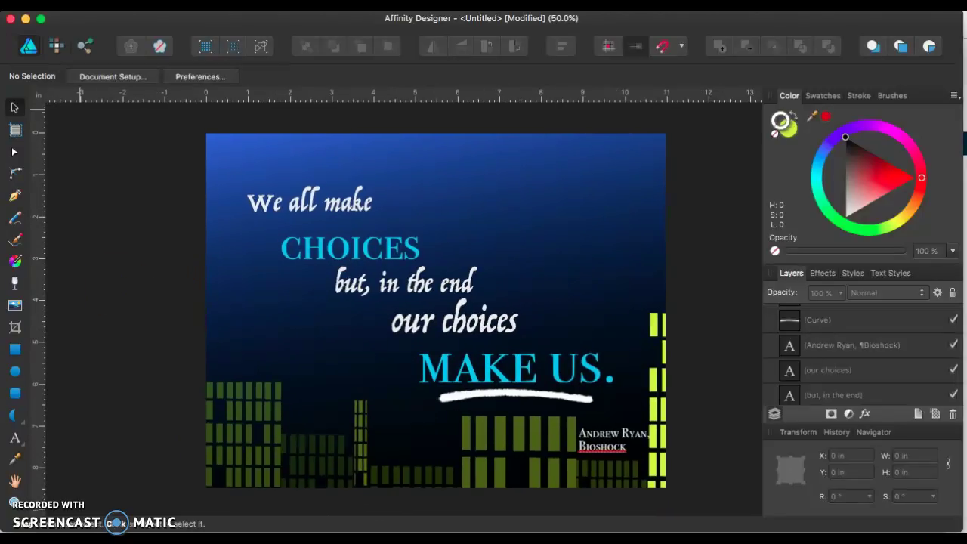
left_click(155, 2)
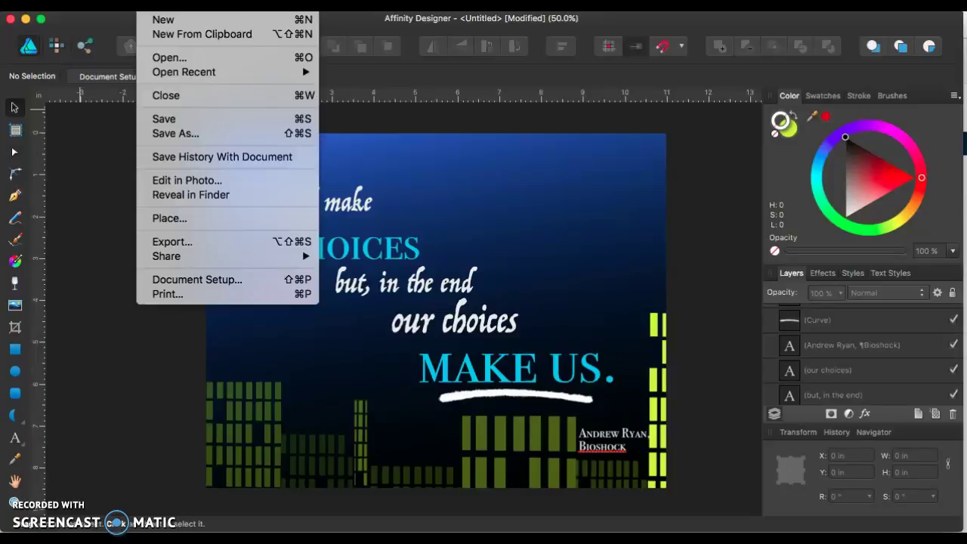
left_click(155, 19)
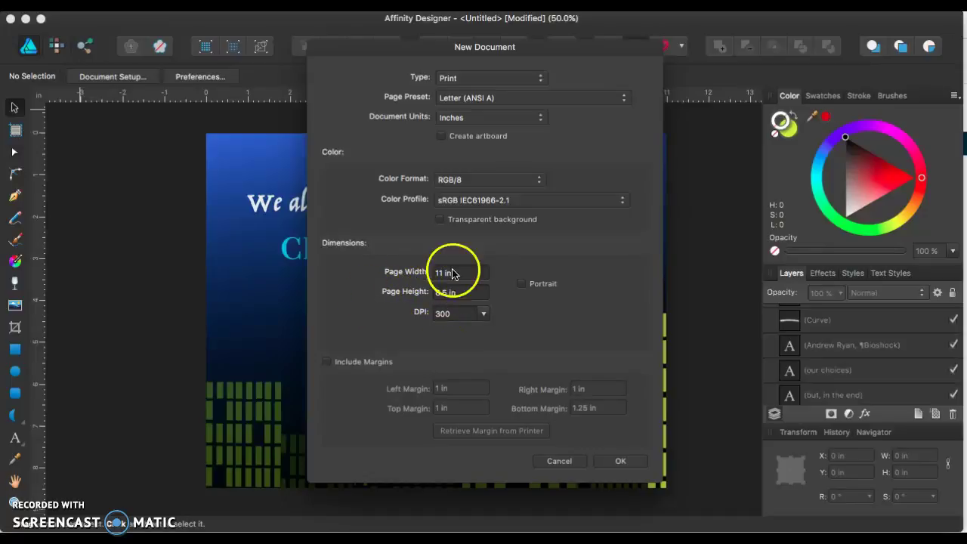
left_click(520, 288)
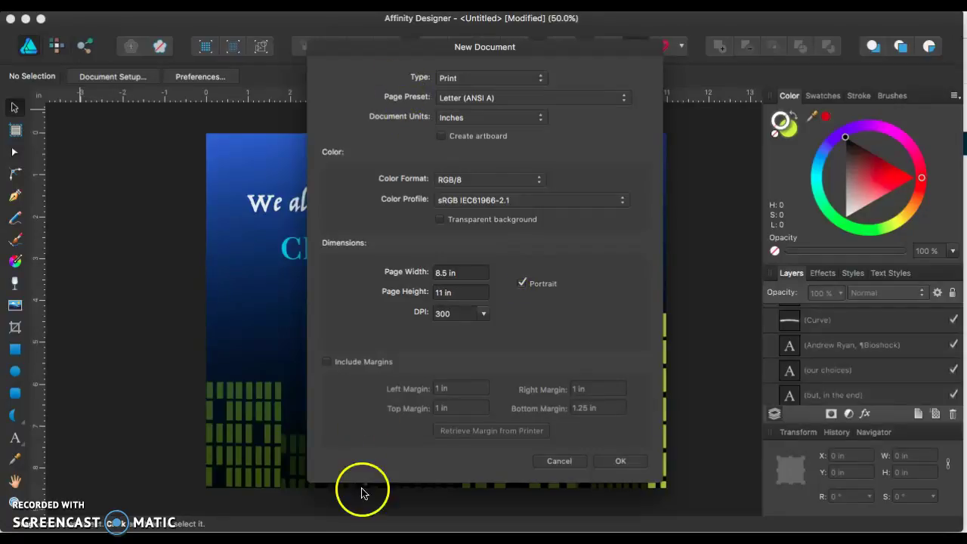
left_click(521, 283)
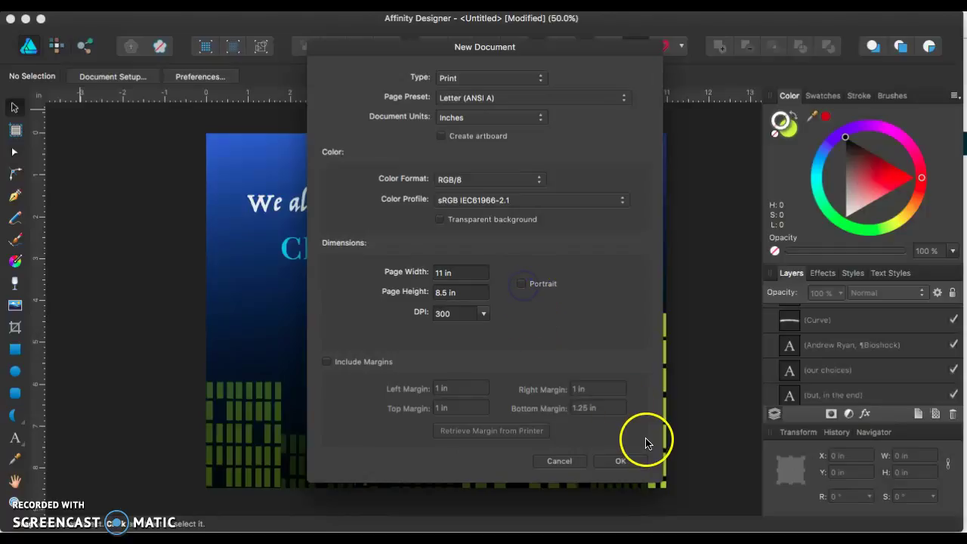
left_click(634, 464)
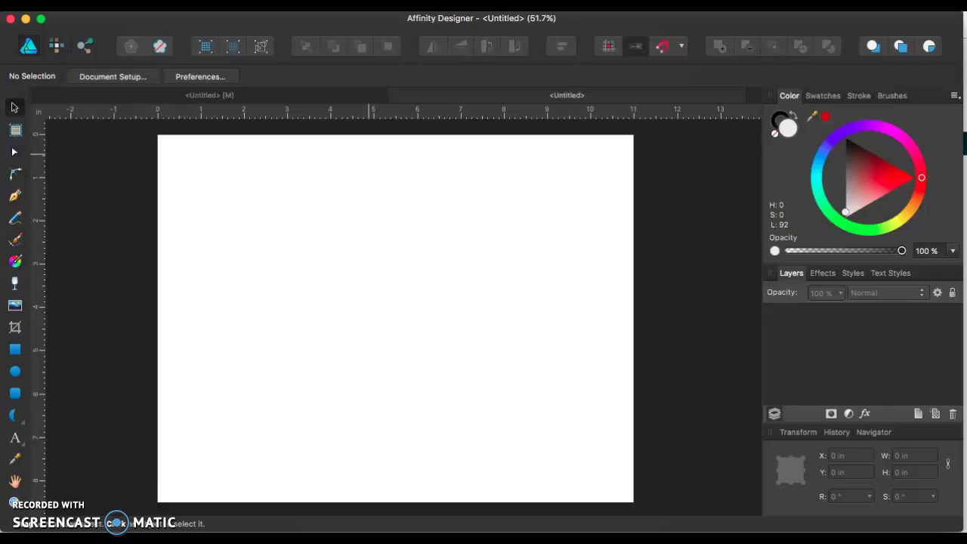
Step: Browse the View menu several times without changing anything
left_click(346, 18)
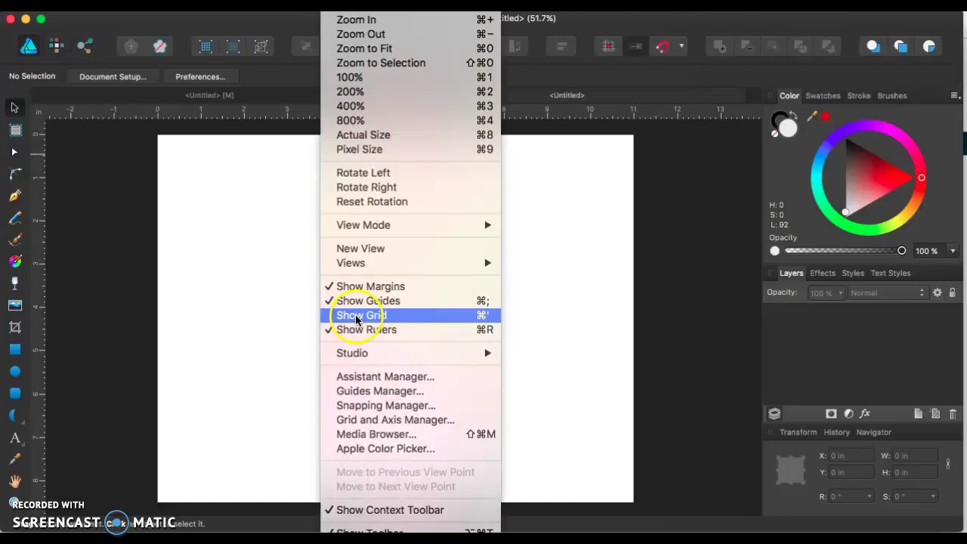
left_click(101, 219)
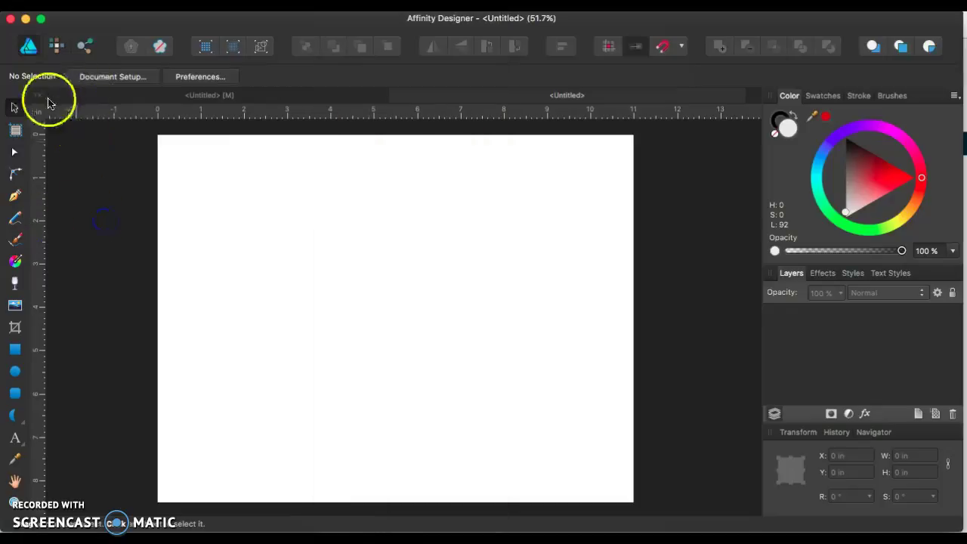
left_click(346, 3)
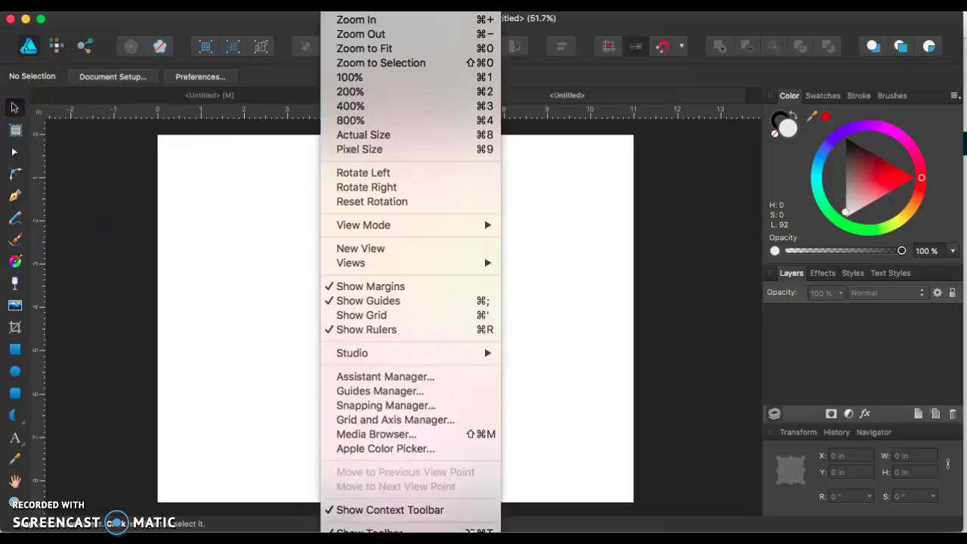
left_click(105, 236)
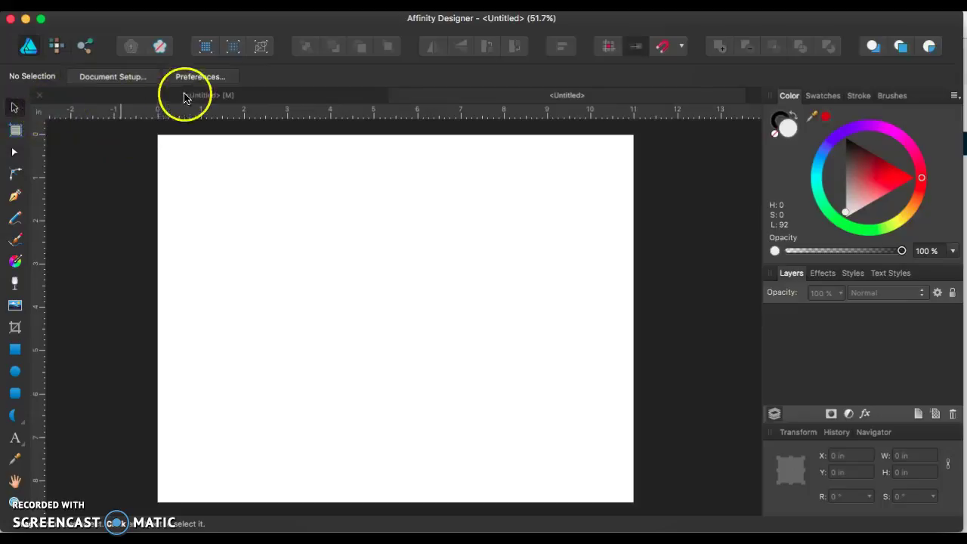
left_click(344, 4)
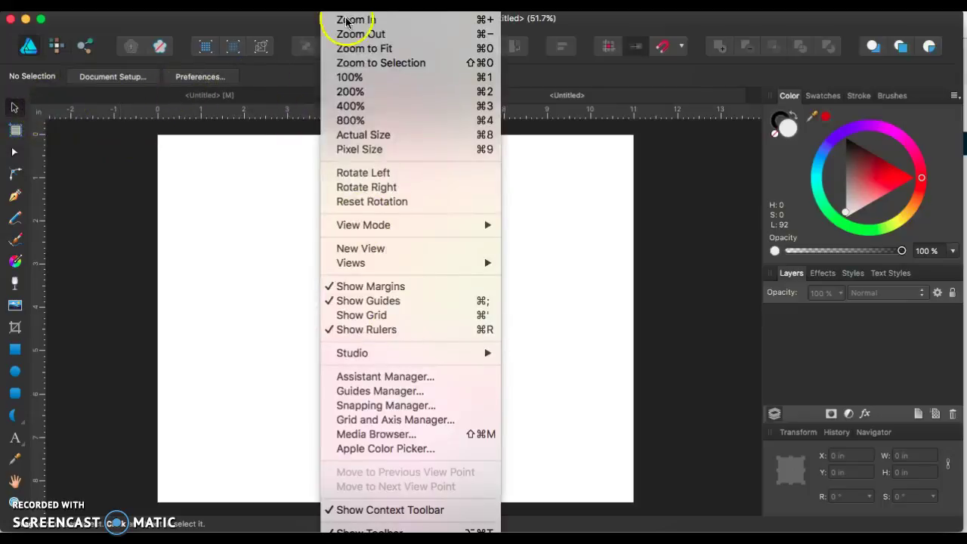
left_click(400, 339)
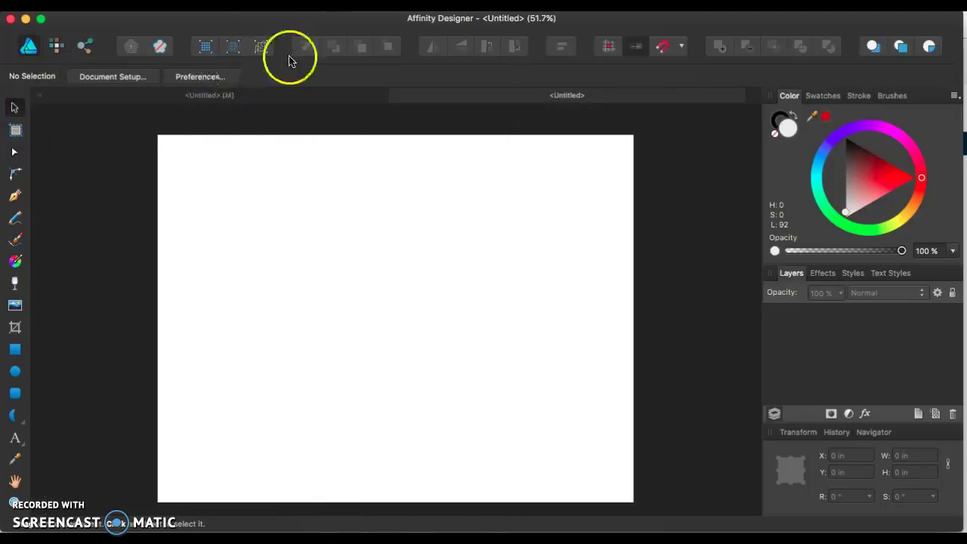
left_click(343, 4)
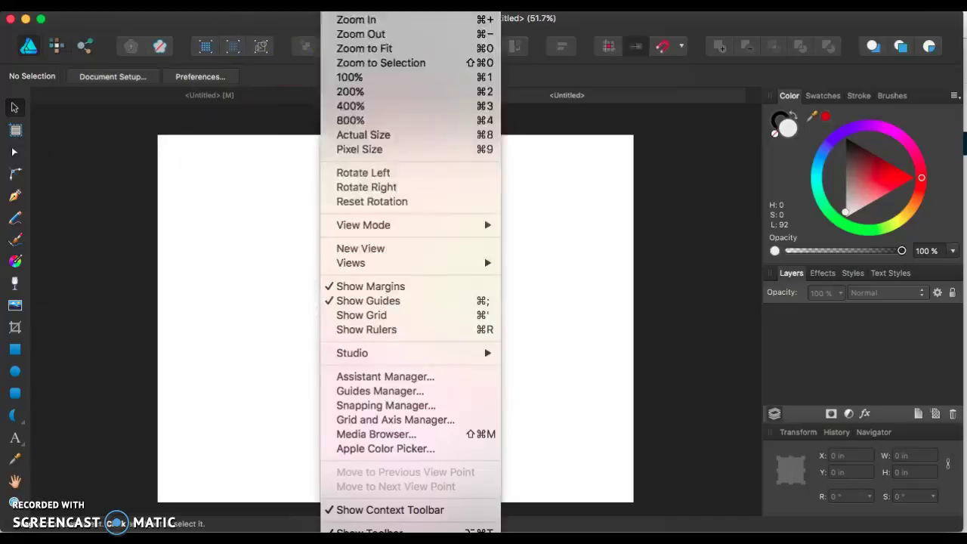
left_click(358, 329)
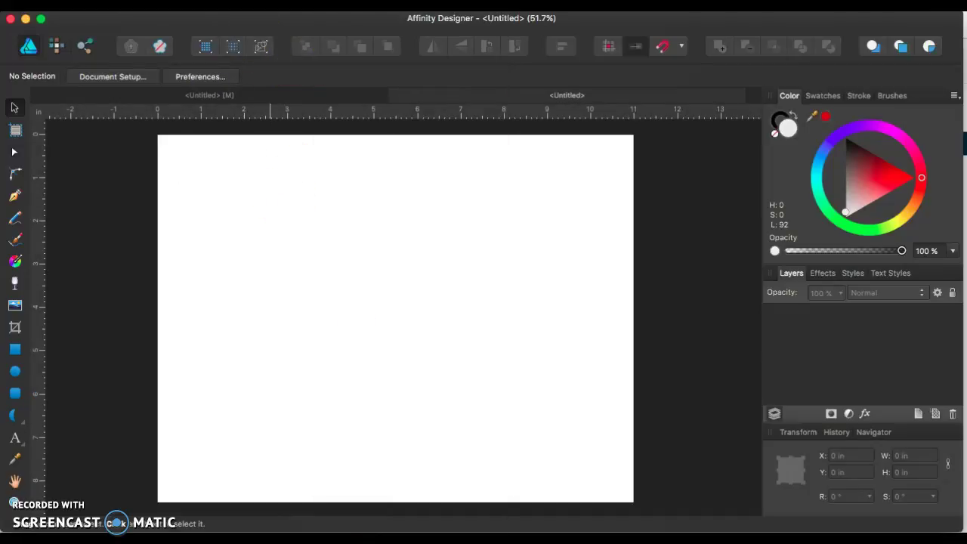
Step: Turn on Show Grid so a square grid covers the blank page
left_click(344, 4)
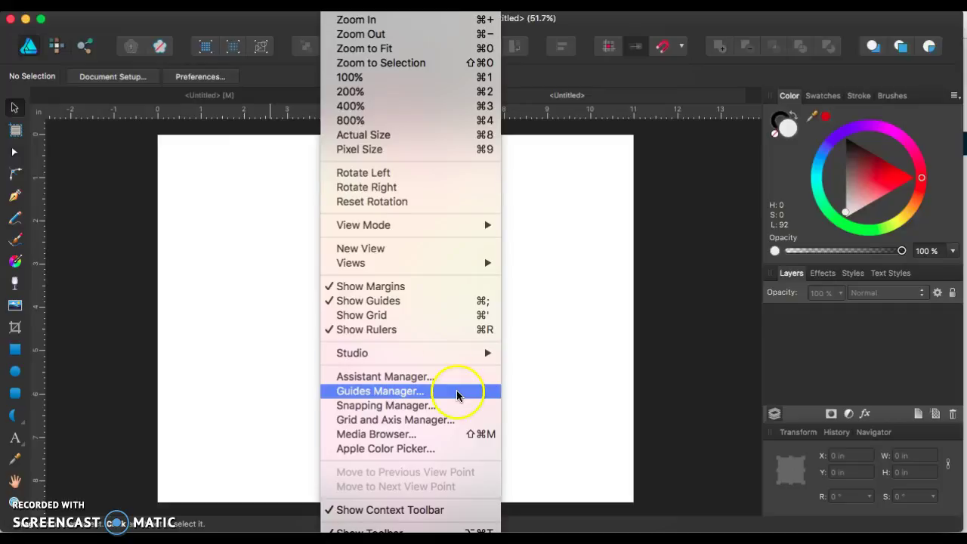
left_click(424, 313)
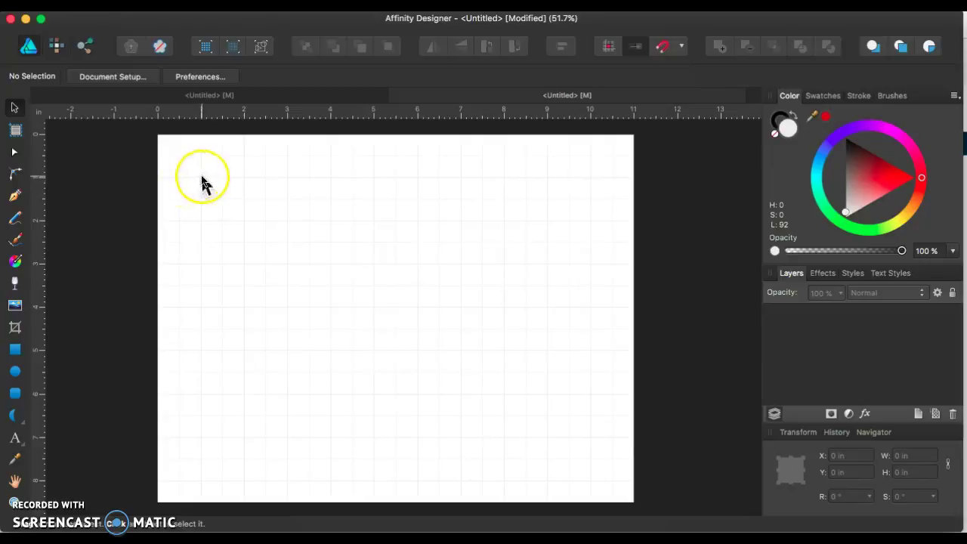
scroll(196, 182, "left", 3)
scroll(197, 182, "up", 2)
scroll(208, 190, "down", 1)
scroll(207, 190, "right", 1)
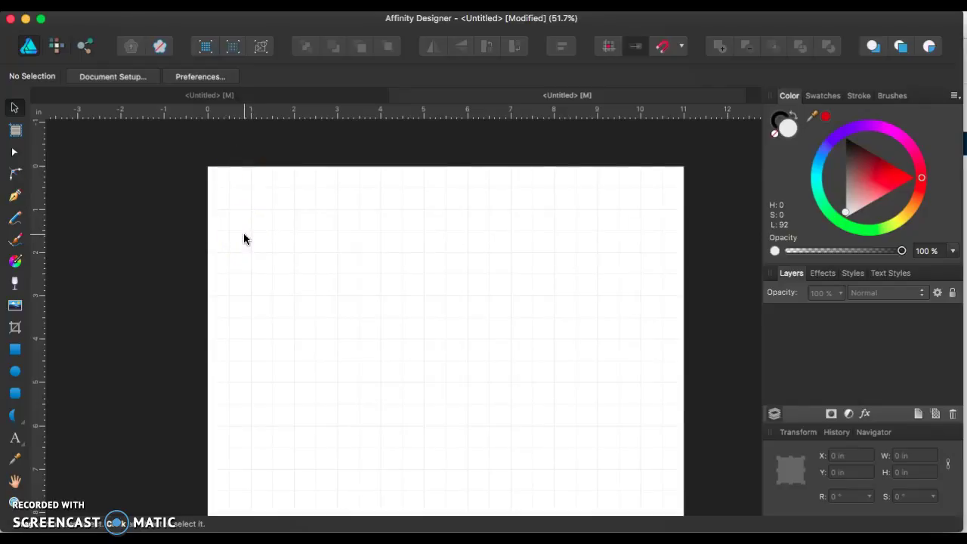
left_click(111, 269)
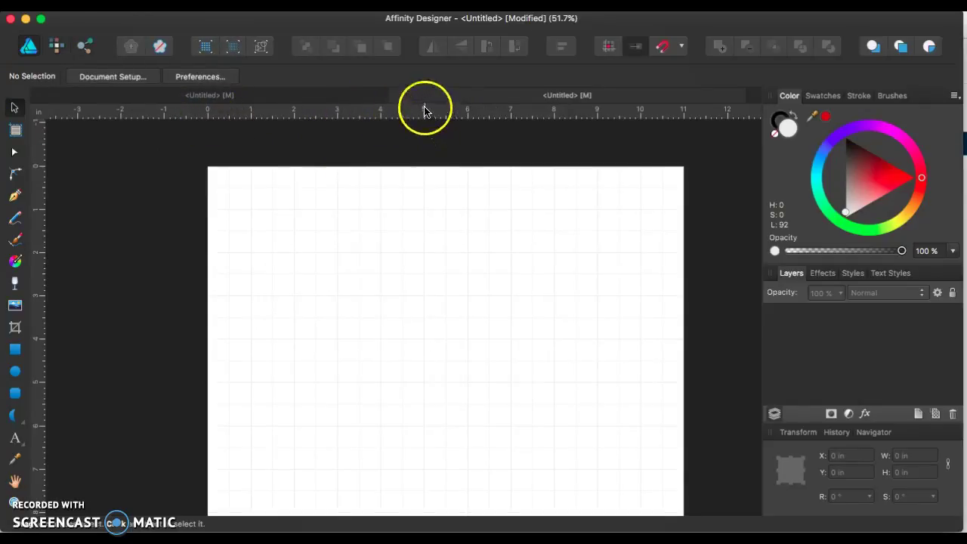
Step: Place two horizontal guides across the page at the upper and lower thirds
left_click_drag(425, 108, 397, 480)
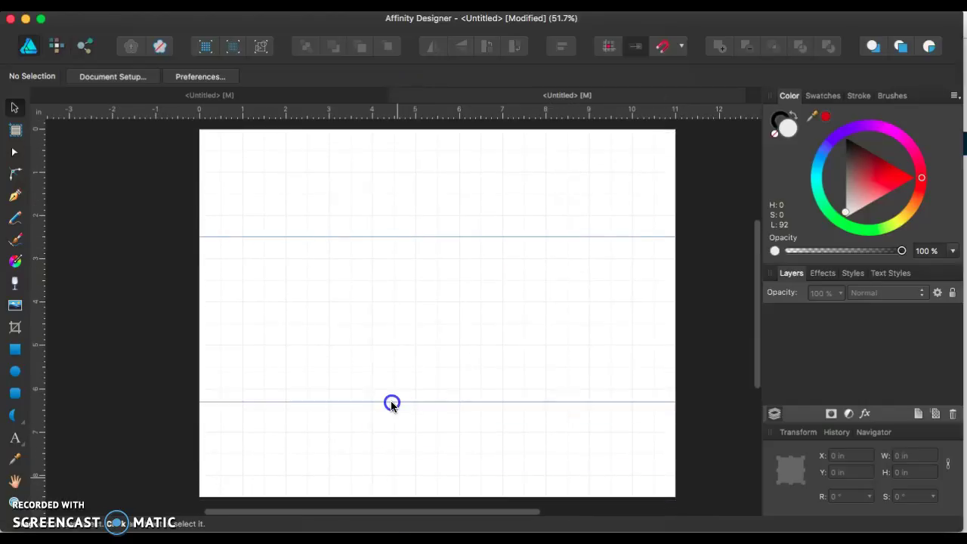
left_click_drag(393, 401, 397, 380)
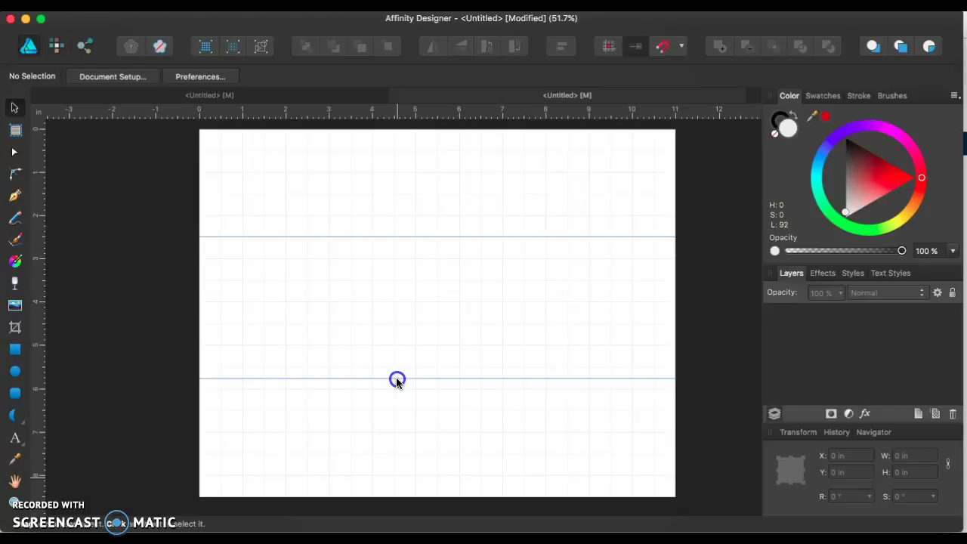
left_click_drag(396, 380, 397, 380)
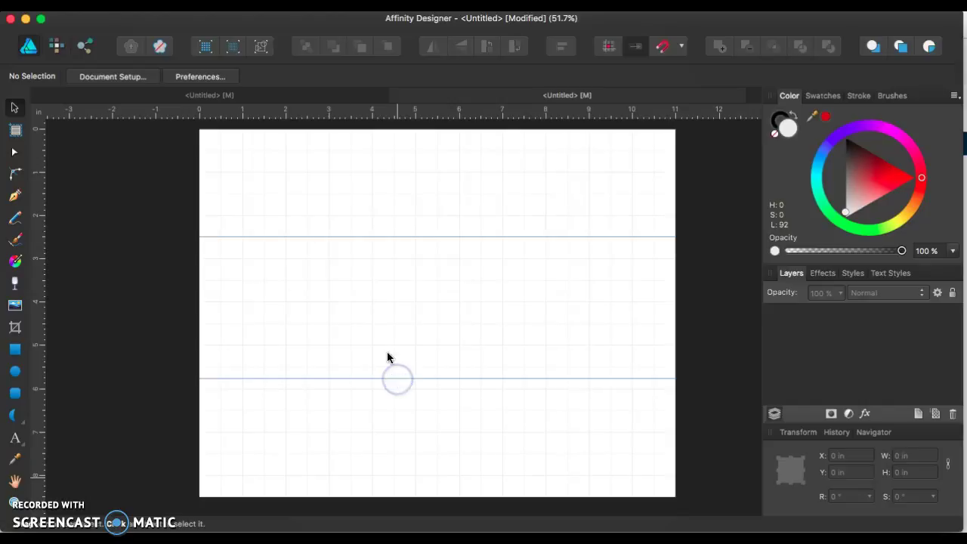
left_click(313, 235)
left_click_drag(313, 235, 314, 226)
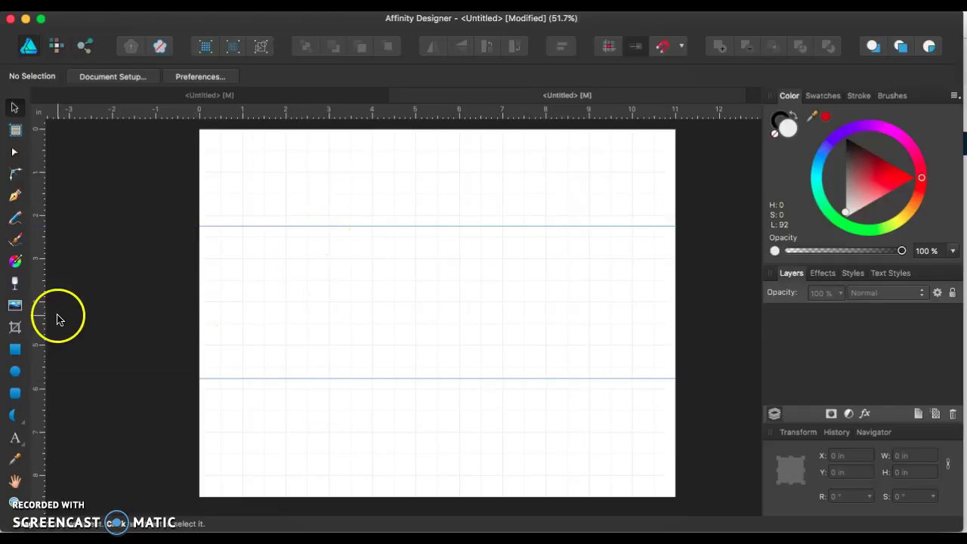
Step: Add two vertical guides at the left and right thirds of the page
left_click_drag(39, 319, 341, 411)
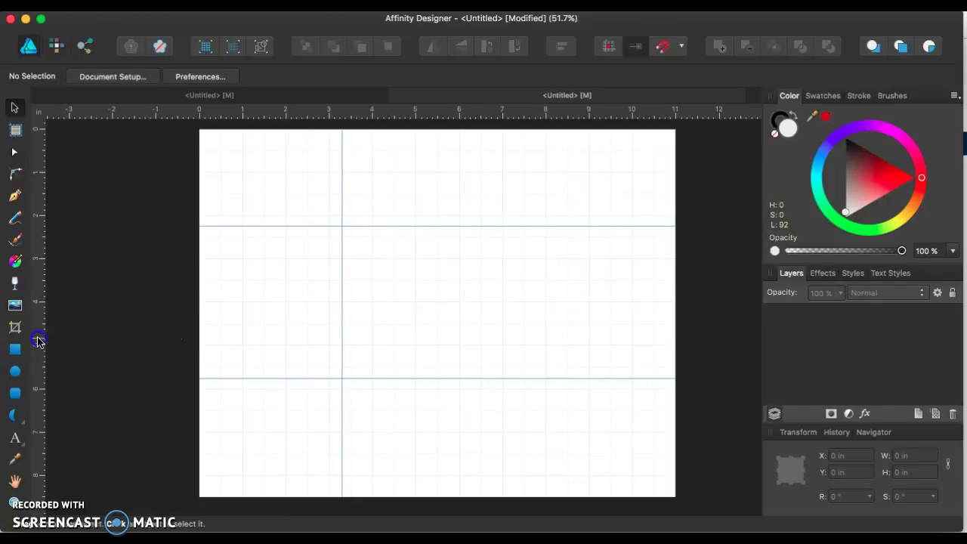
left_click_drag(39, 341, 523, 412)
left_click(706, 420)
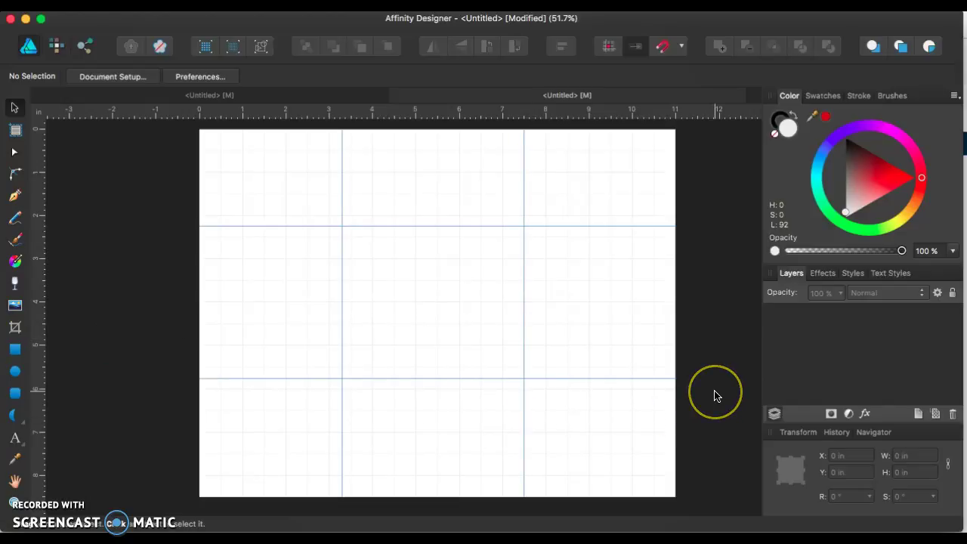
scroll(716, 396, "up", 2)
scroll(716, 396, "up", 1)
scroll(717, 396, "down", 2)
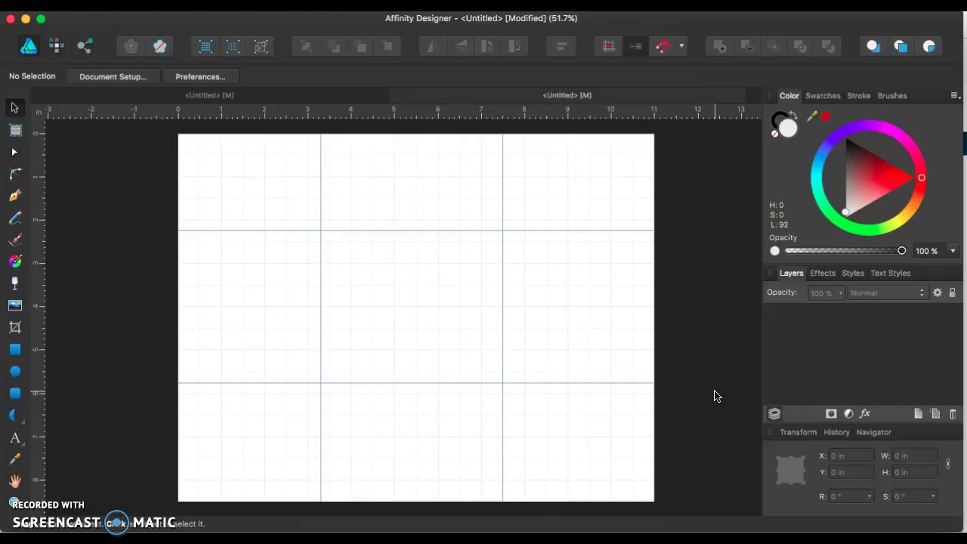
Step: Place the one-line quote text and scale it up to span the page
left_click(718, 250)
left_click(694, 219)
left_click(16, 436)
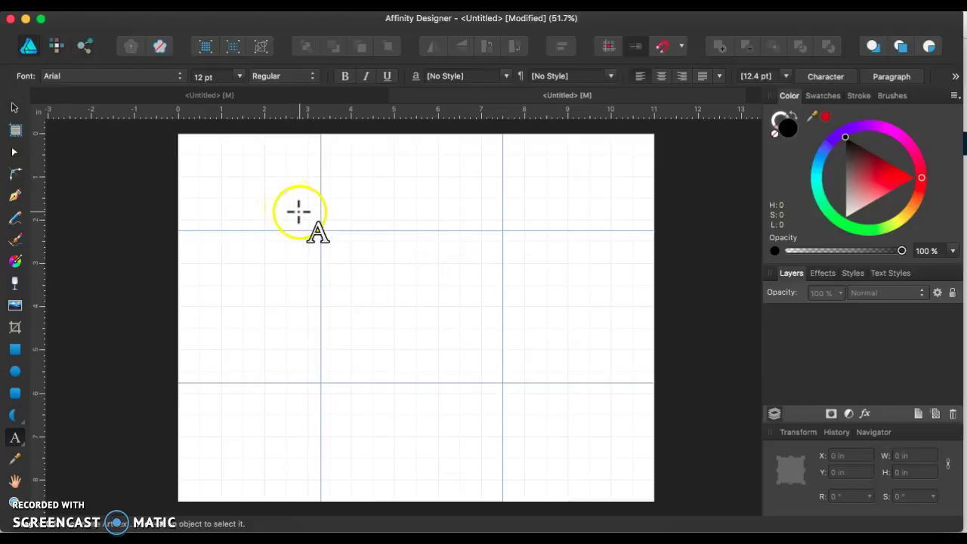
left_click(298, 211)
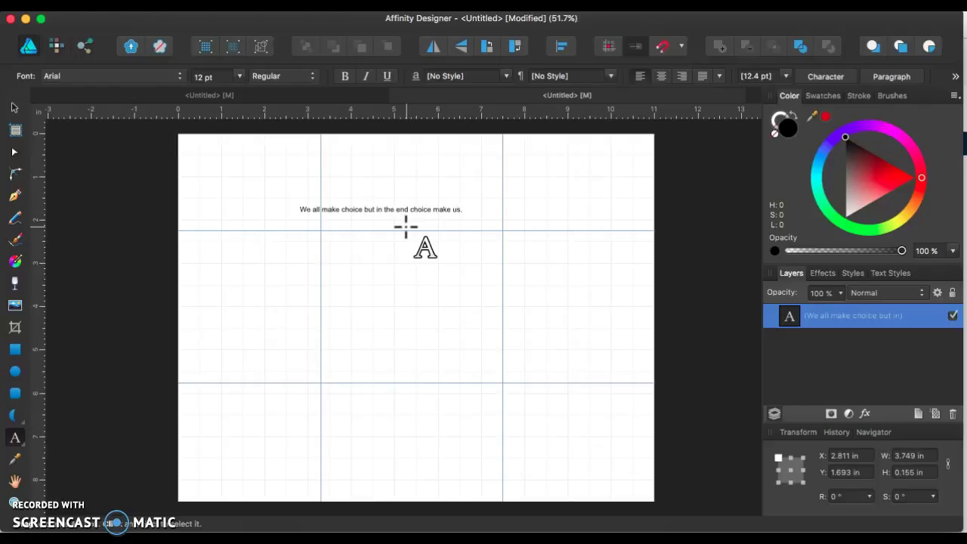
key("Escape")
left_click(14, 108)
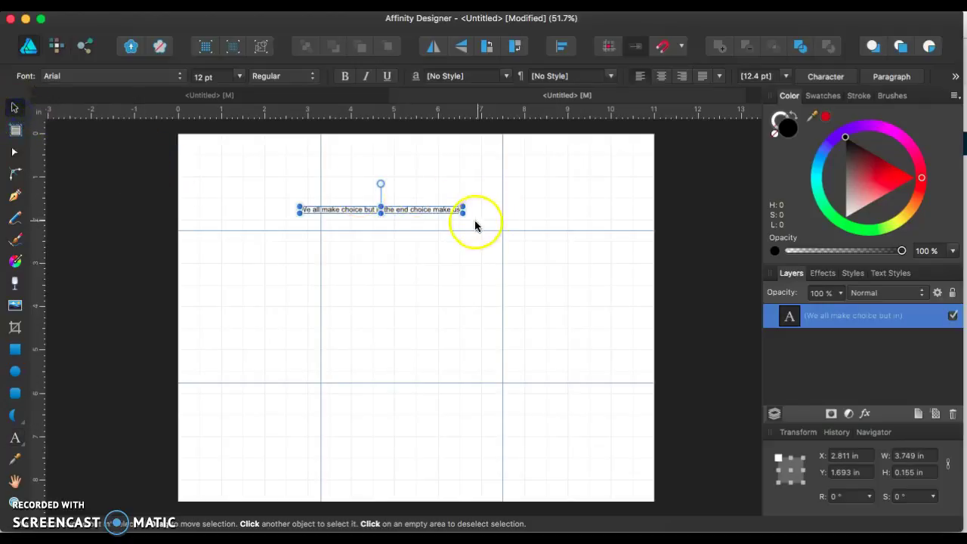
left_click_drag(460, 209, 701, 412)
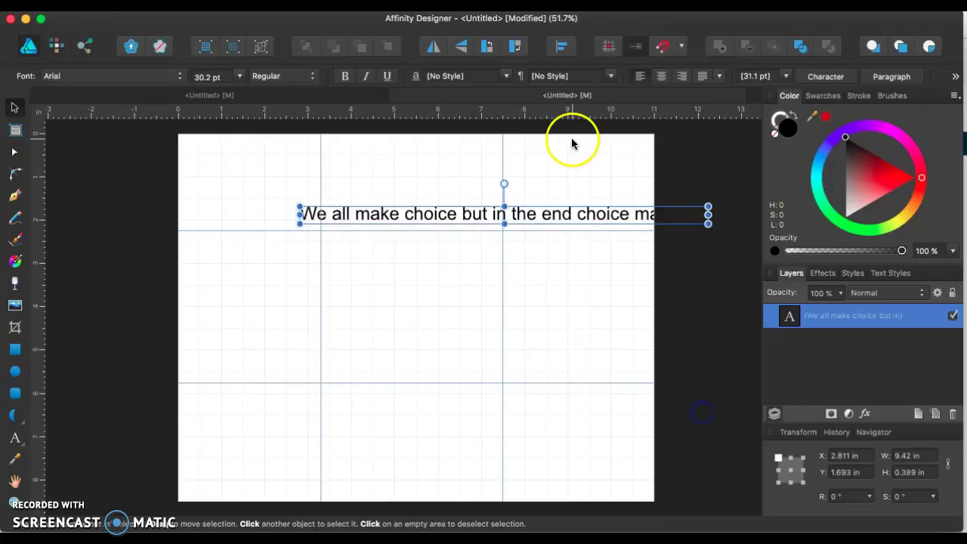
left_click_drag(566, 216, 464, 292)
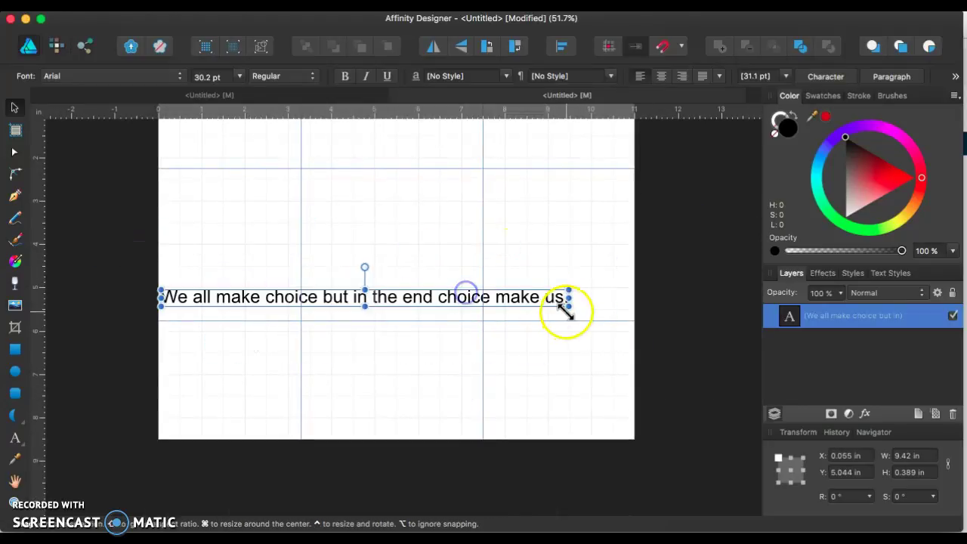
left_click_drag(566, 310, 663, 431)
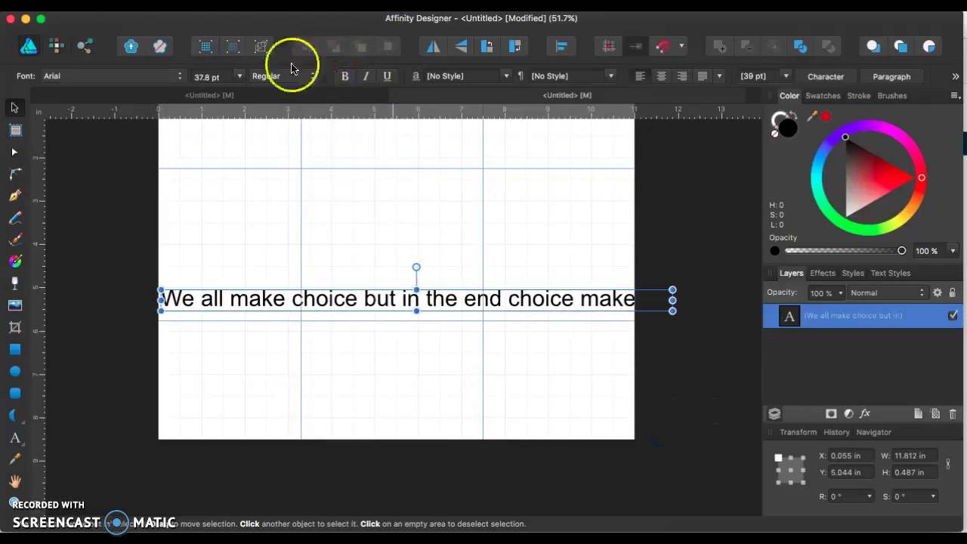
Step: Try Adobe Kaiti Std on the quote, then delete it
left_click(162, 74)
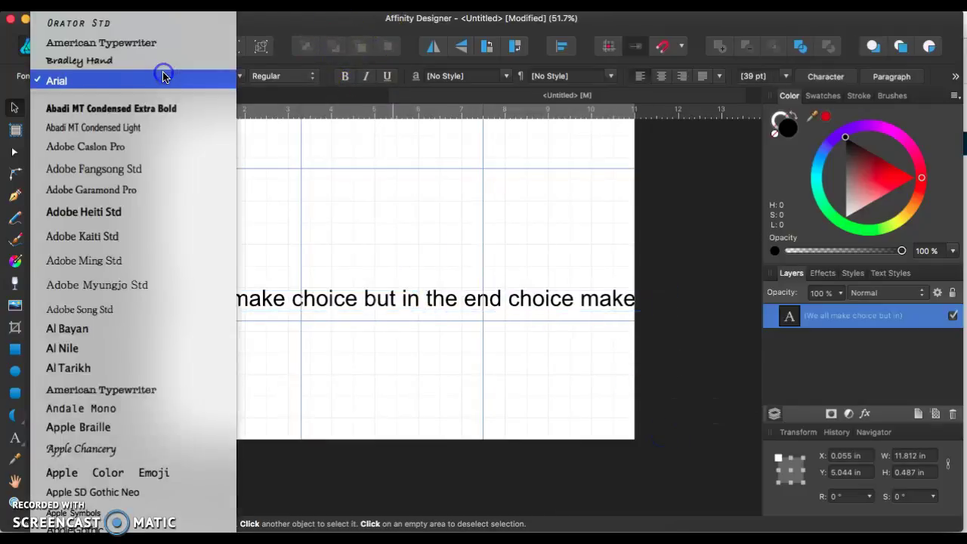
left_click(127, 237)
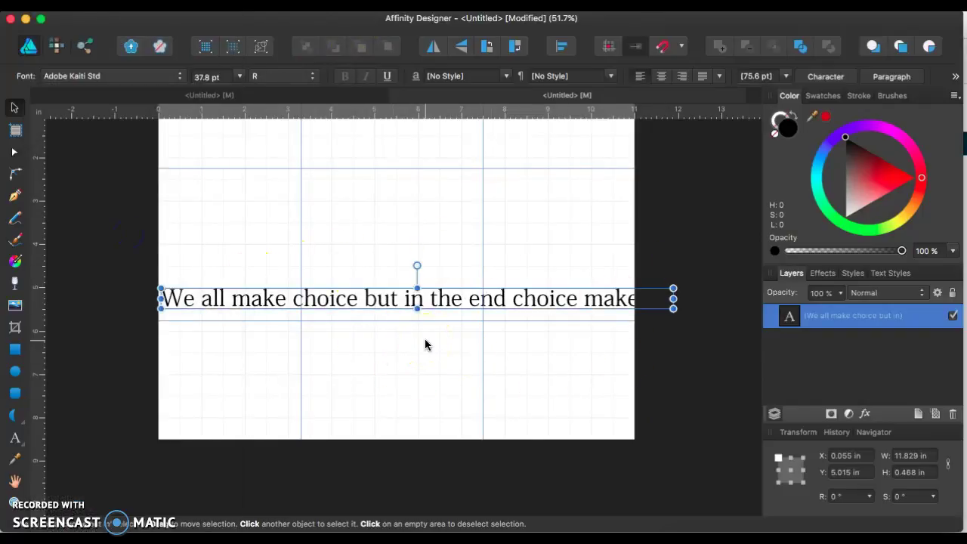
key("Delete")
scroll(425, 341, "up", 2)
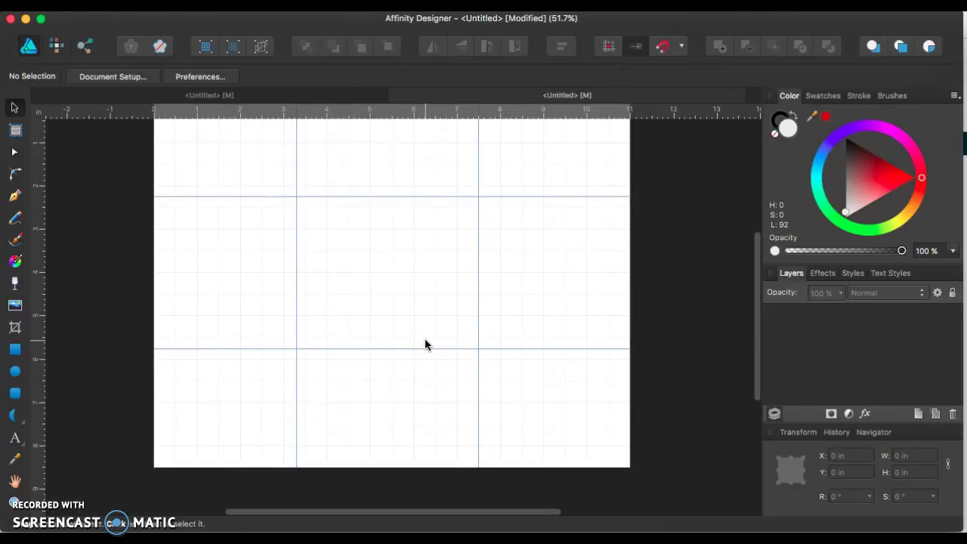
Step: Type the words Choices and Make as two separate artistic text objects
left_click(16, 439)
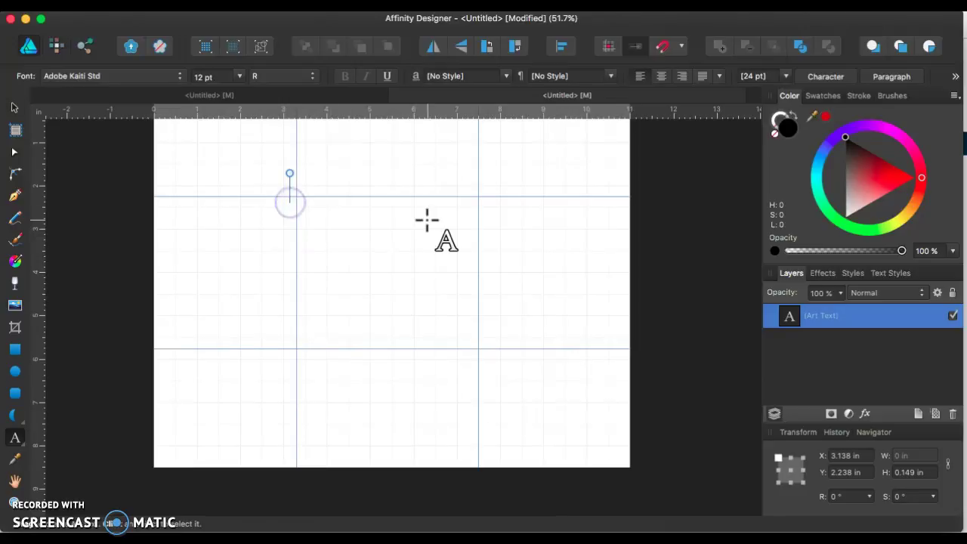
type("es")
left_click(406, 263)
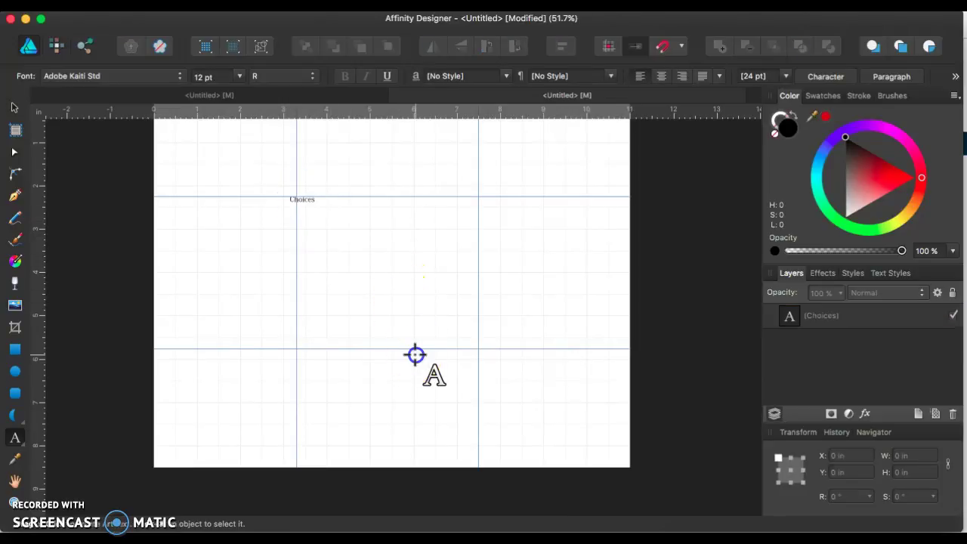
left_click(415, 354)
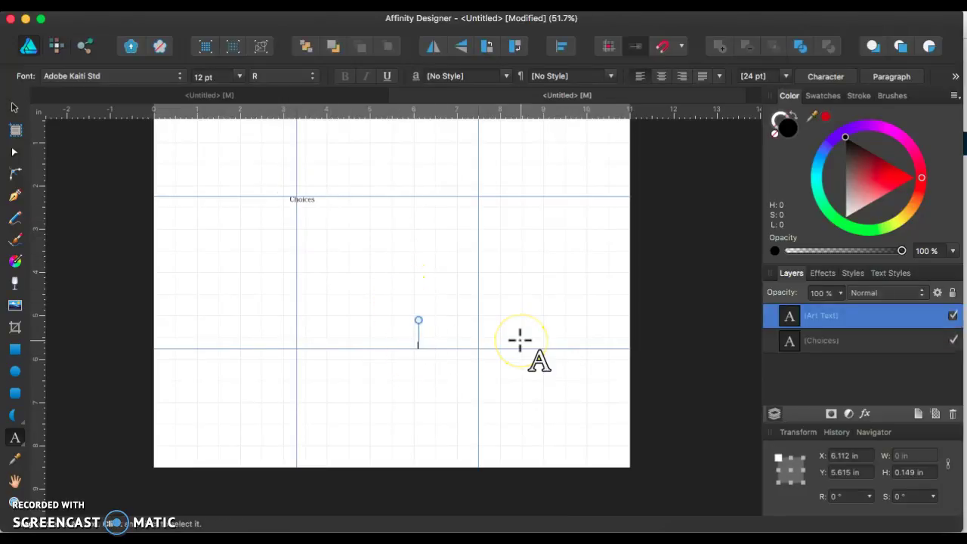
left_click(15, 108)
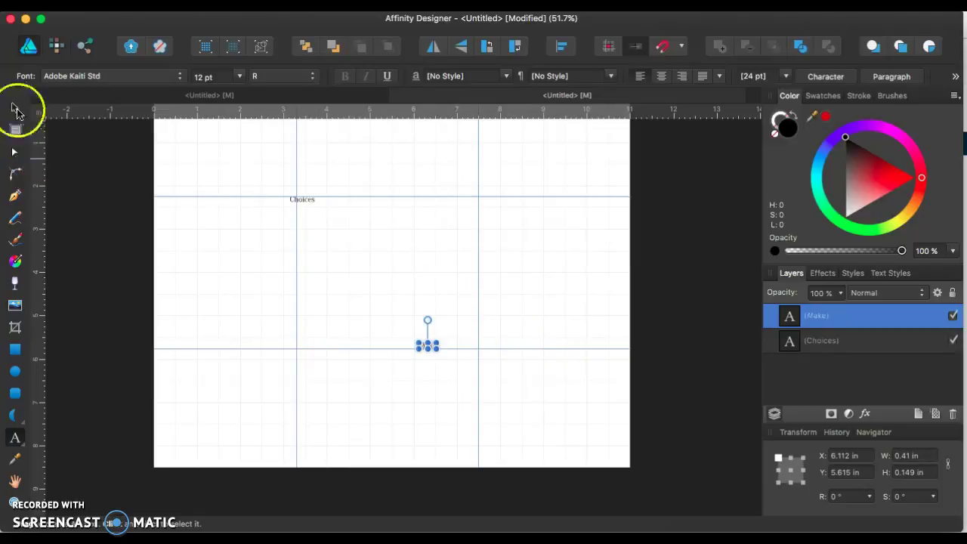
Step: Enlarge Choices near the top of the page by its corner handle
left_click(302, 201)
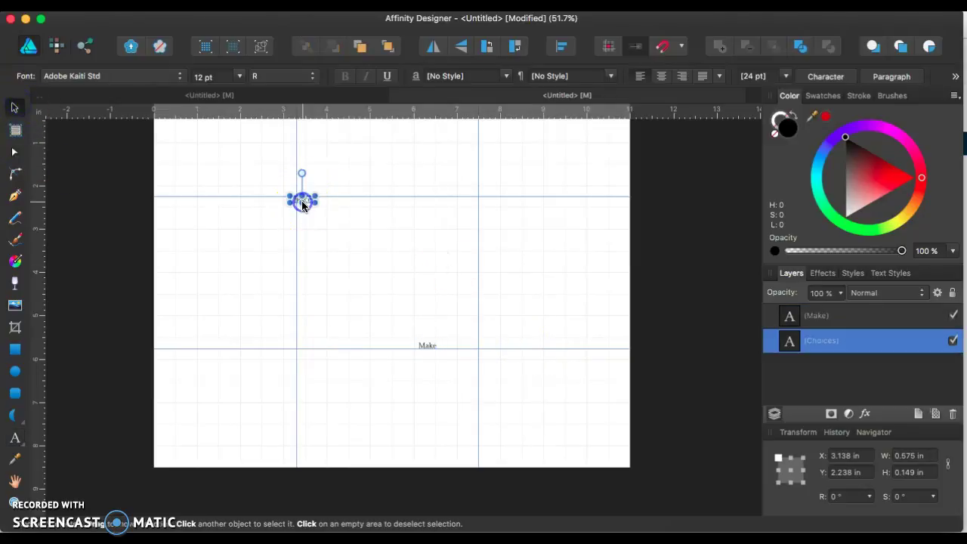
left_click_drag(315, 204, 464, 314)
left_click(434, 340)
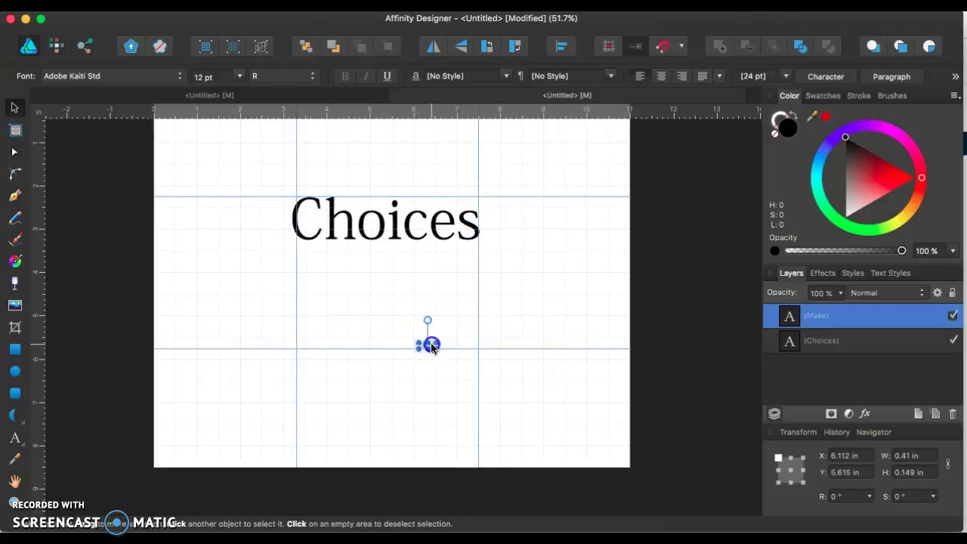
Step: Enlarge Make, move it below Choices, and raise Choices higher
left_click_drag(438, 352, 573, 443)
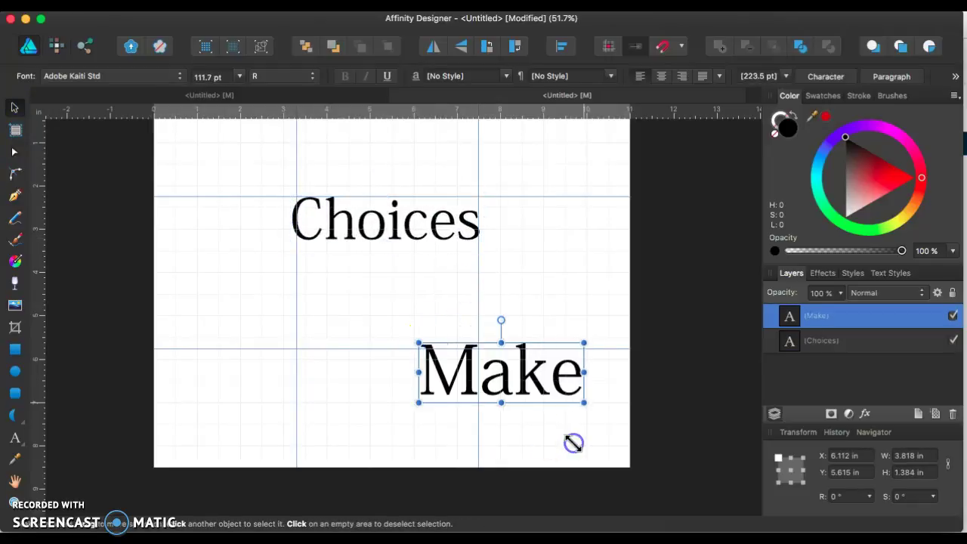
left_click_drag(525, 384, 414, 355)
left_click(433, 228)
left_click_drag(430, 214, 427, 195)
Step: In the finished poster document, undo the period after MAKE US, then return
left_click(296, 91)
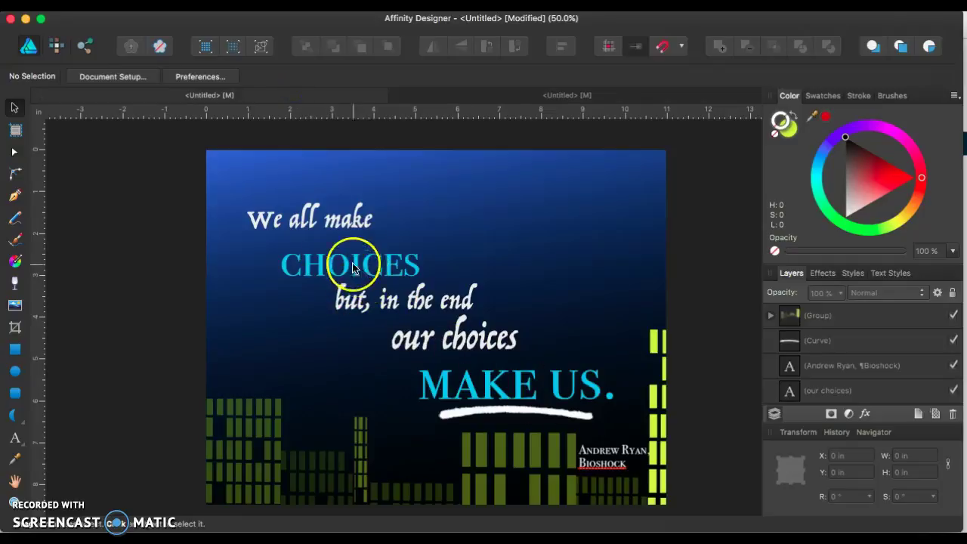
key("cmd+z")
left_click(599, 96)
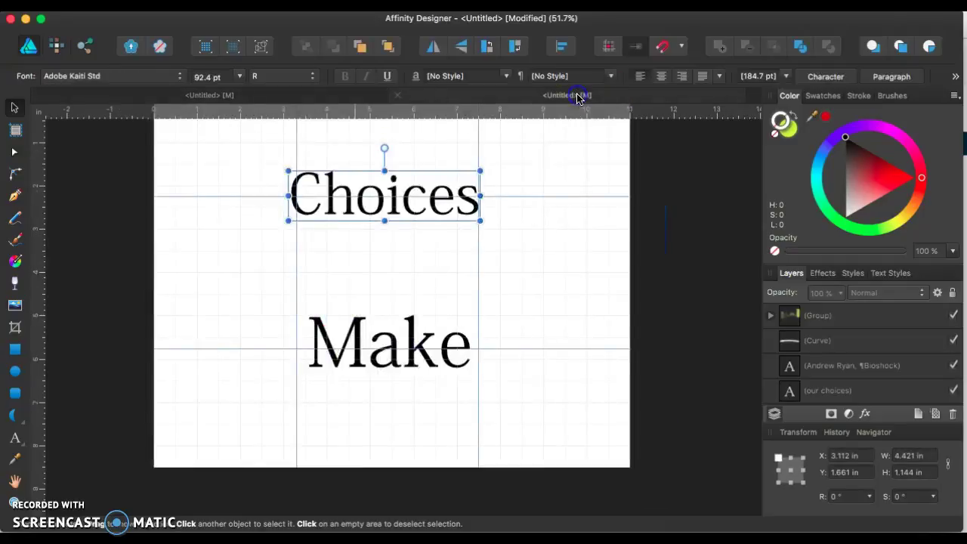
Step: Raise Choices slightly and shrink it to 82.8 pt between the vertical guides
mouse_move(418, 211)
left_mouse_down()
mouse_move(416, 201)
mouse_move(419, 213)
left_mouse_up()
left_click(413, 344)
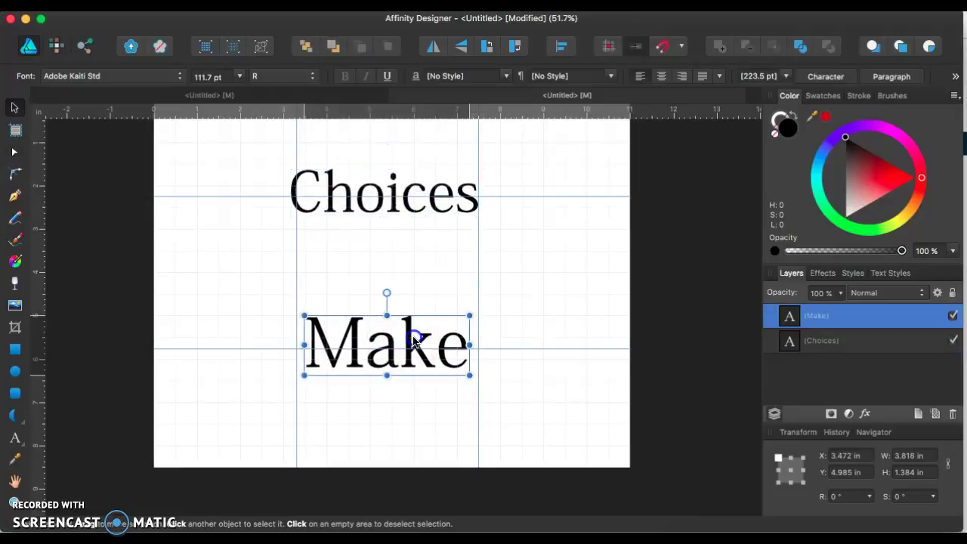
scroll(413, 341, "up", 3)
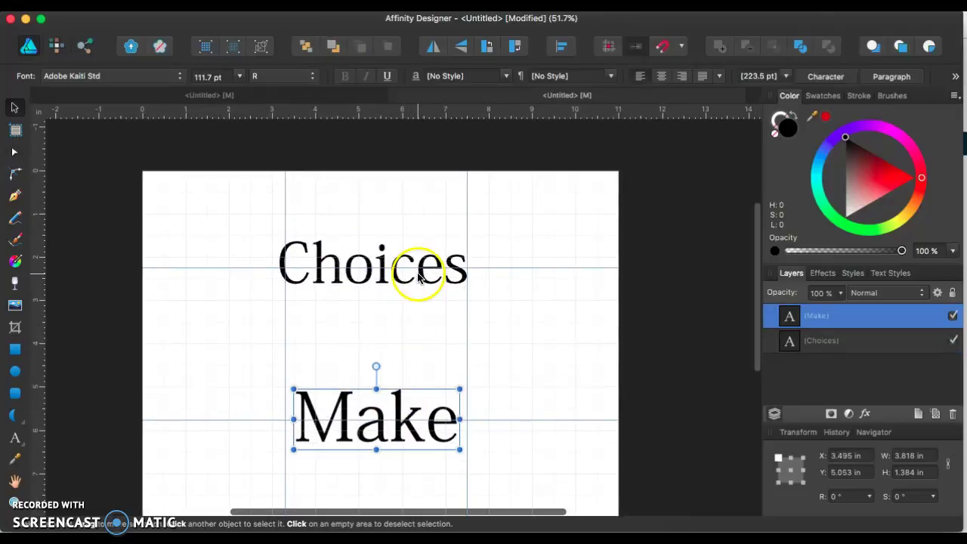
left_click(419, 275)
left_click_drag(467, 288, 435, 287)
Step: Set Choices in Copperplate Gothic Bold and adjust the horizontal guide through it
left_click(113, 75)
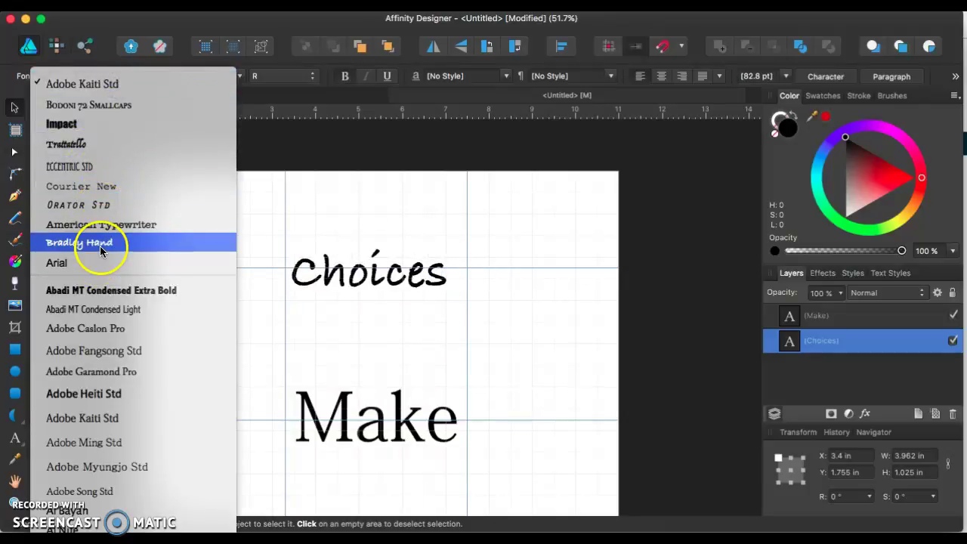
scroll(128, 442, "down", 15)
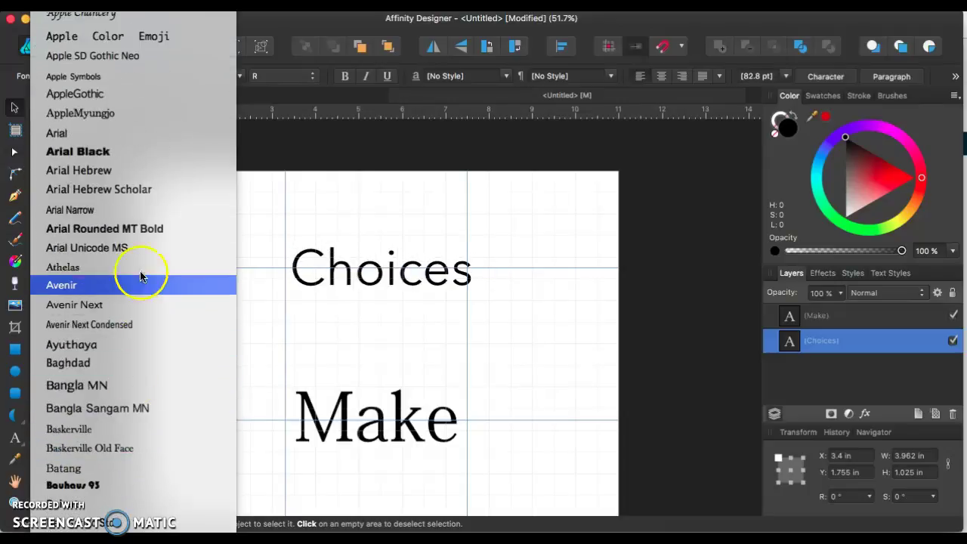
scroll(132, 427, "down", 6)
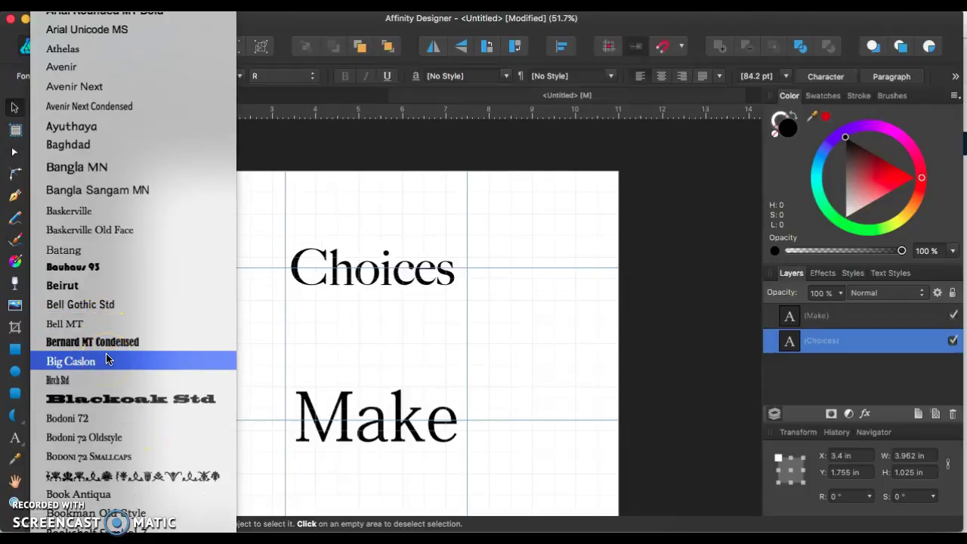
scroll(109, 323, "down", 8)
scroll(112, 318, "down", 5)
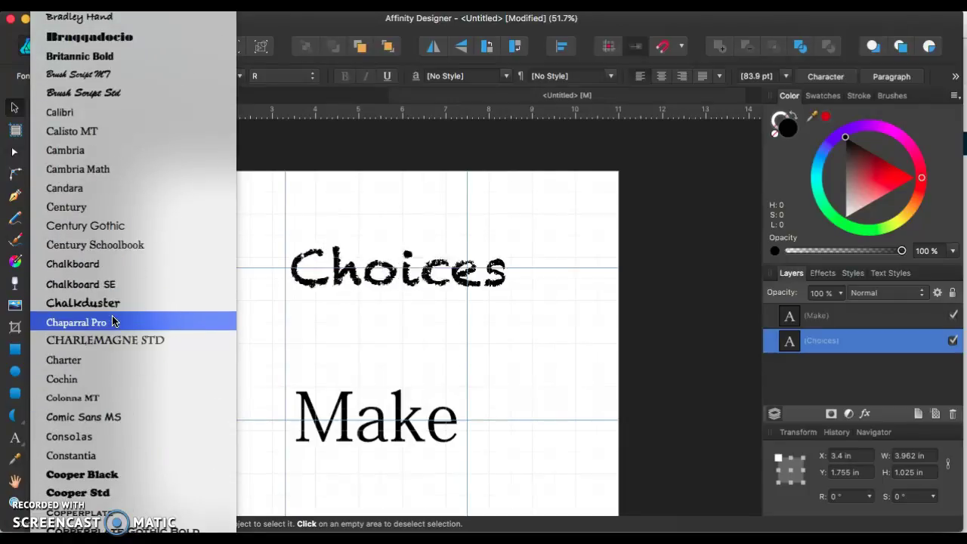
scroll(112, 318, "down", 4)
left_click_drag(111, 315, 100, 349)
left_click(601, 303)
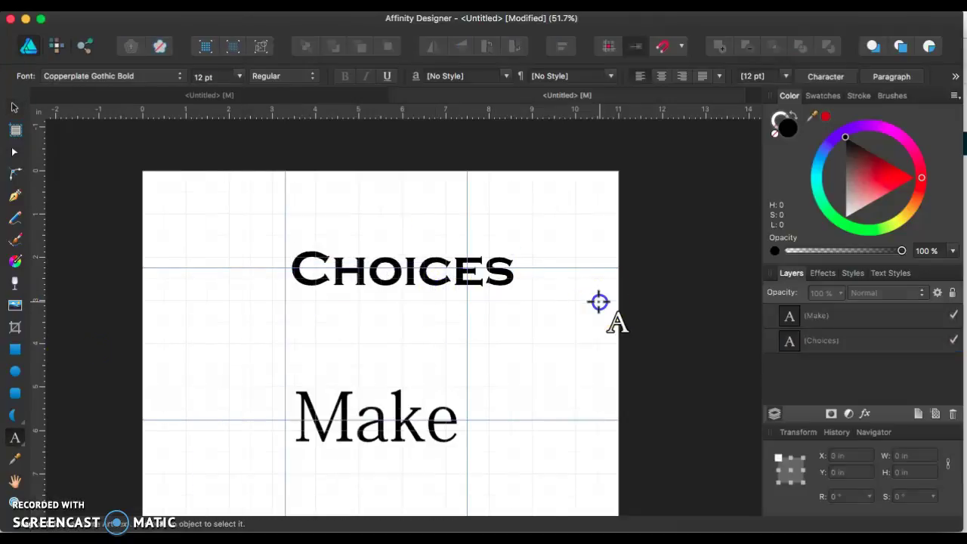
left_click(11, 108)
left_click_drag(410, 260, 362, 285)
Step: Apply Copperplate Gothic Bold to Make and shift it left to centre under Choices
left_click(145, 112)
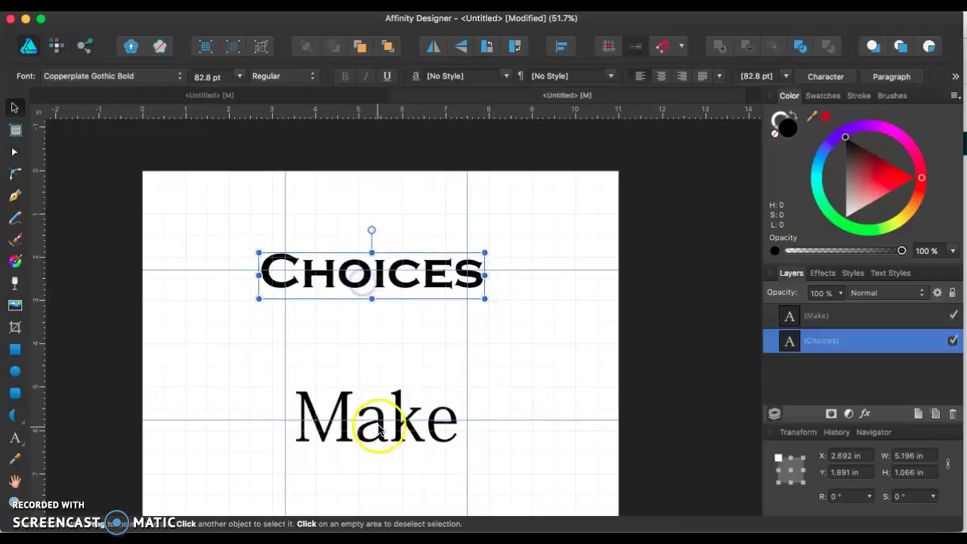
left_click(378, 423)
left_click(105, 77)
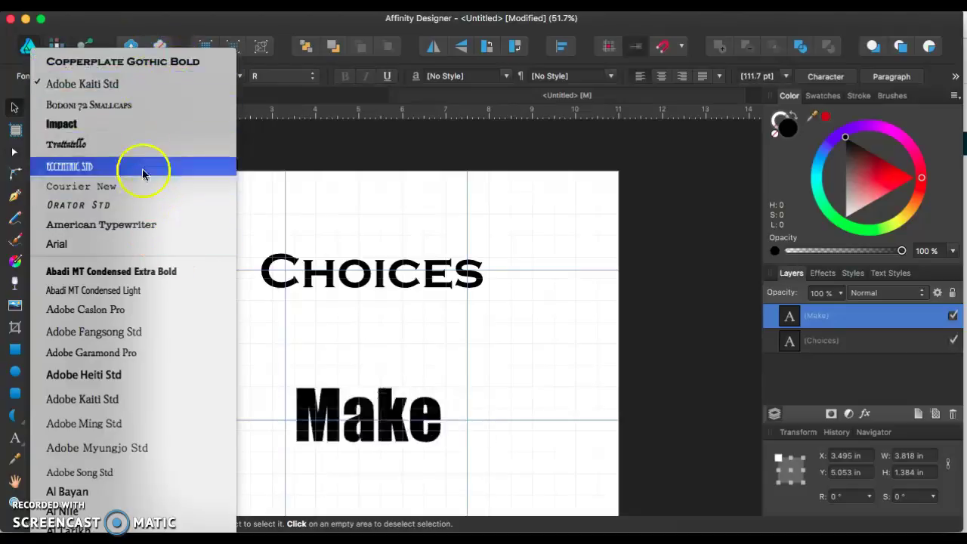
left_click(142, 60)
left_click_drag(435, 436, 414, 432)
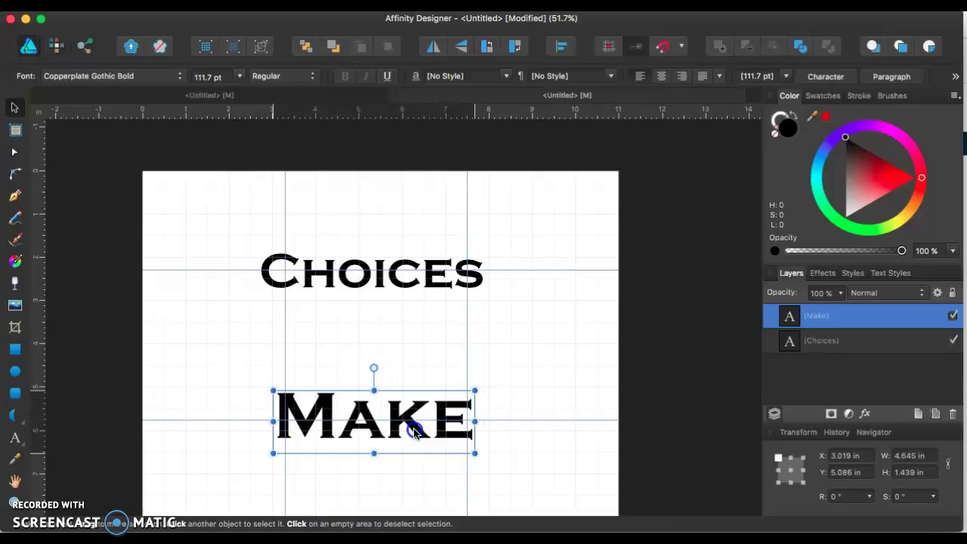
left_click(696, 357)
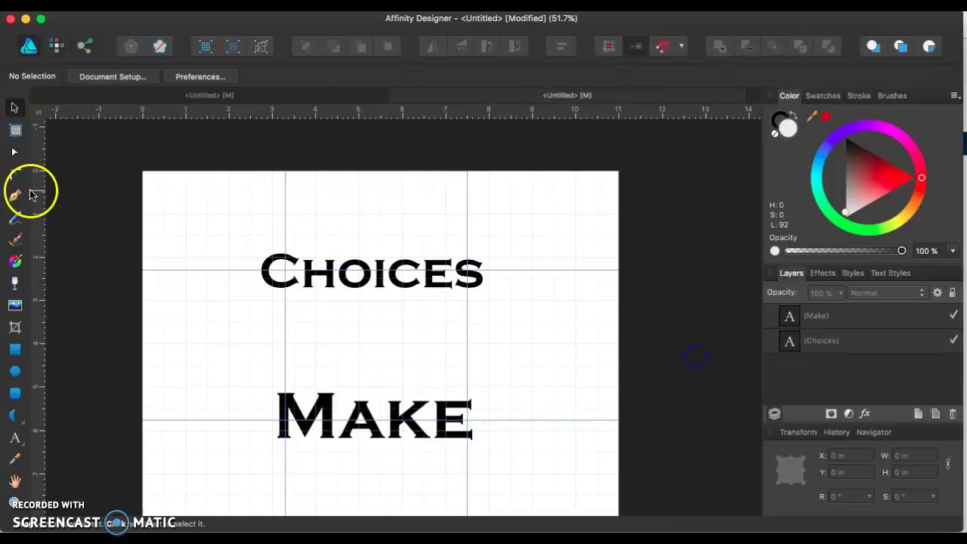
Step: Type 'We All Make' as artistic text and move it down toward Choices
left_click(16, 441)
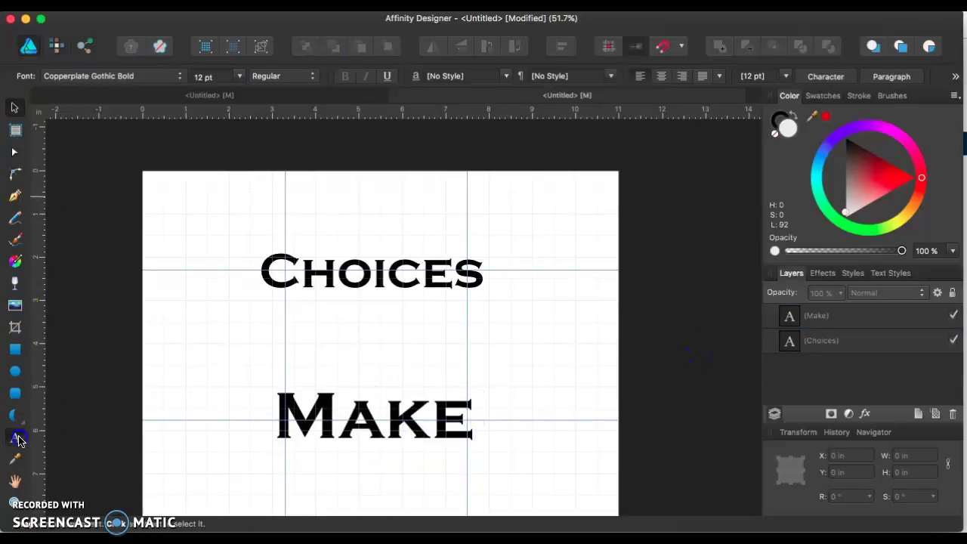
left_click(315, 206)
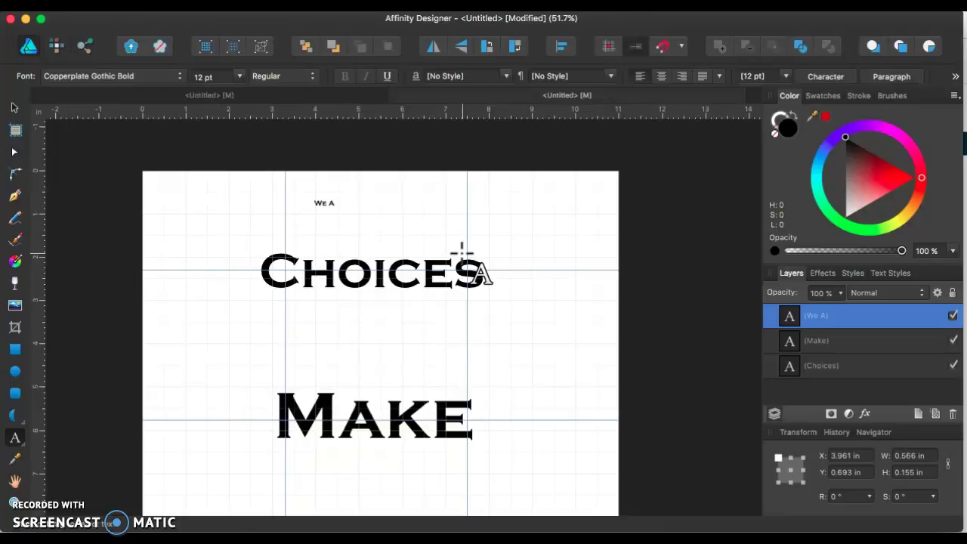
type("We All Make")
key("Escape")
left_click(27, 106)
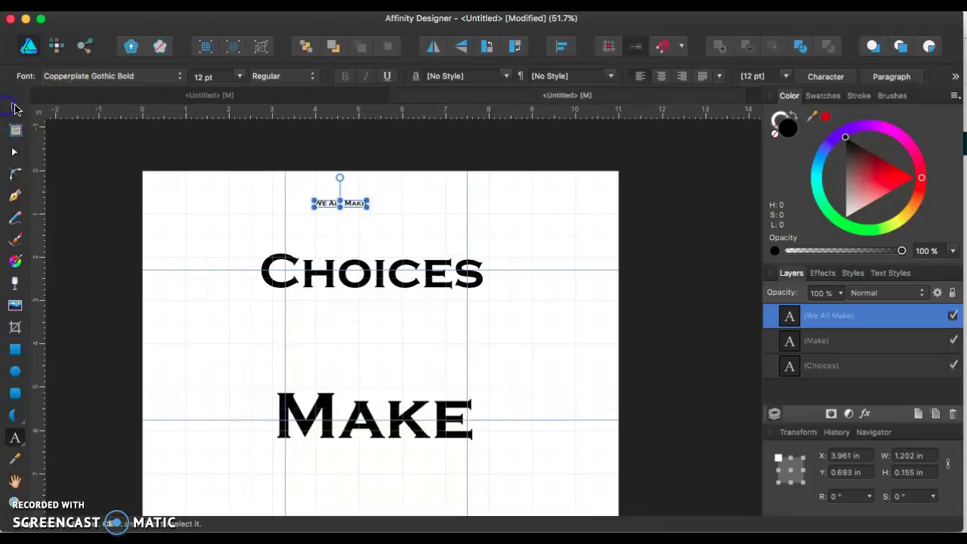
left_click(15, 108)
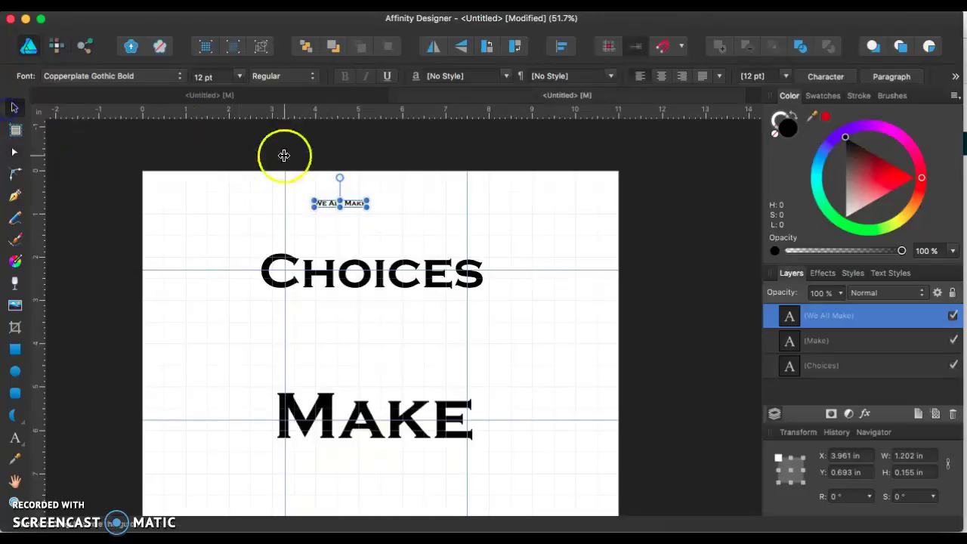
left_click_drag(353, 205, 391, 247)
Step: Enlarge 'We All Make' to about 35 pt, comparing it with Choices
left_click(405, 287)
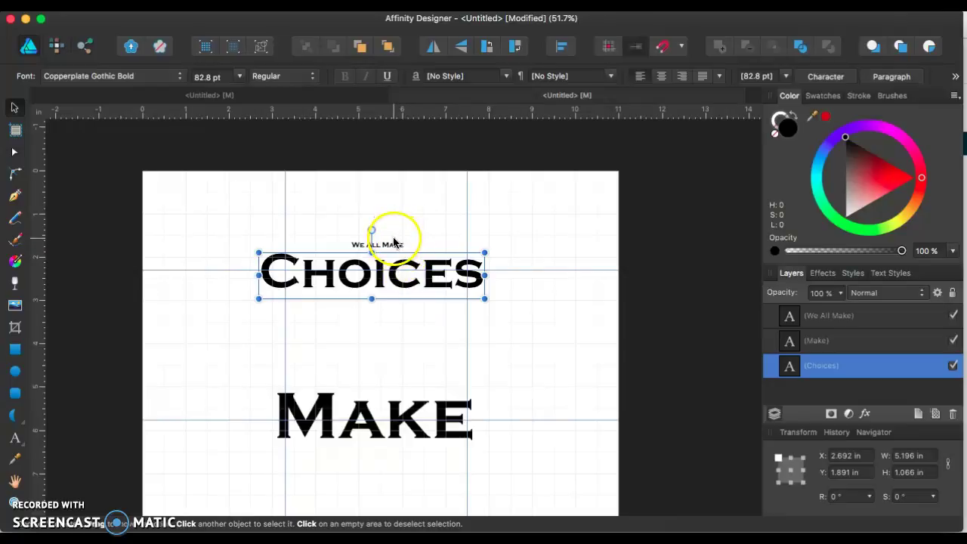
left_click(393, 245, "shift")
left_click(567, 232)
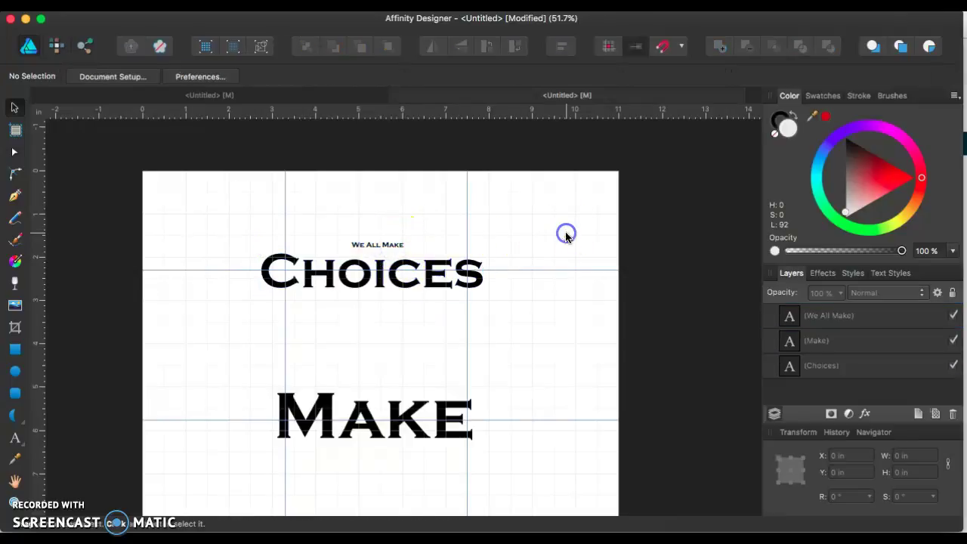
left_click(388, 262)
left_click(395, 246)
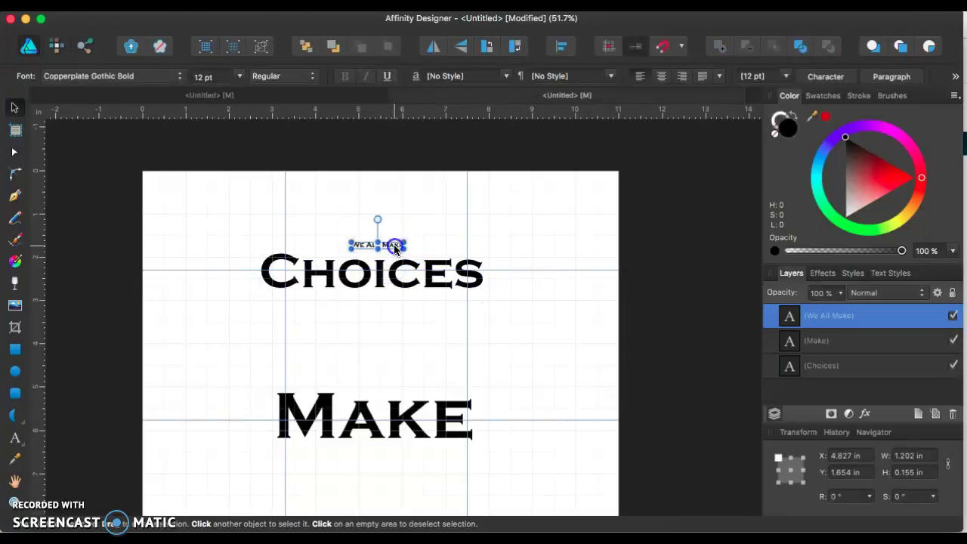
left_click_drag(394, 247, 386, 247)
left_click(391, 278)
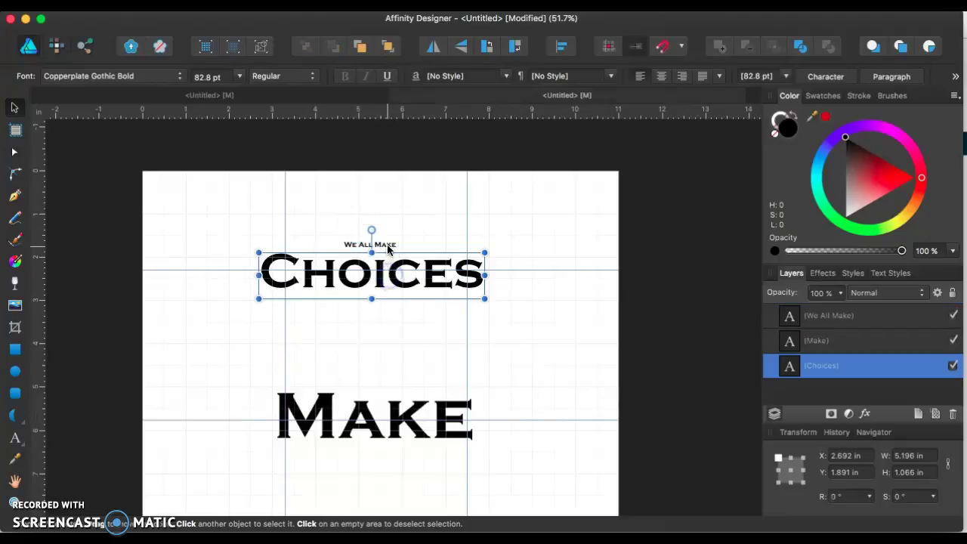
left_click(388, 247)
mouse_move(398, 244)
left_mouse_down()
mouse_move(493, 231)
mouse_move(386, 240)
left_mouse_up()
Step: Centre the 34.8 pt 'We All Make' line just above Choices
left_click(405, 285)
left_click(404, 243)
left_click(400, 270)
left_click(379, 279)
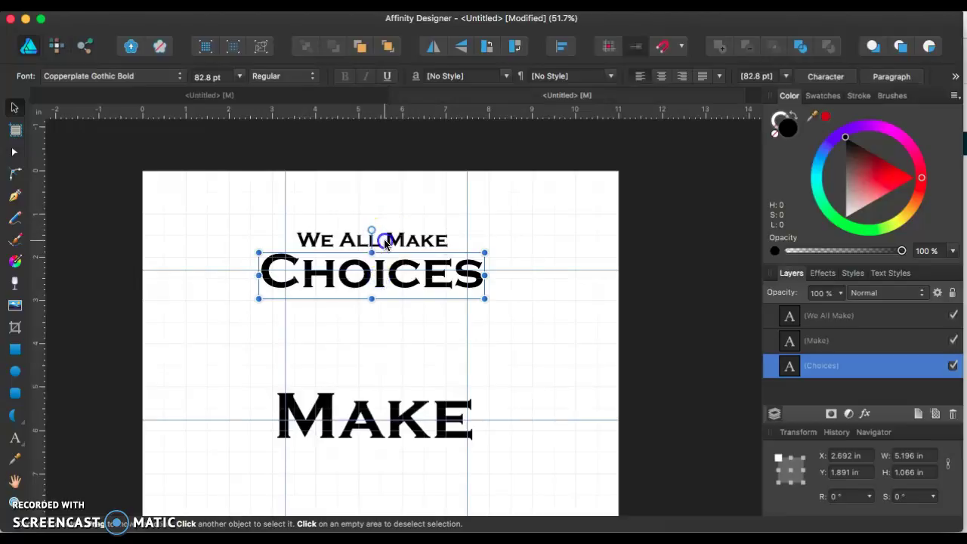
left_click(386, 242)
left_click(383, 289)
left_click(386, 240)
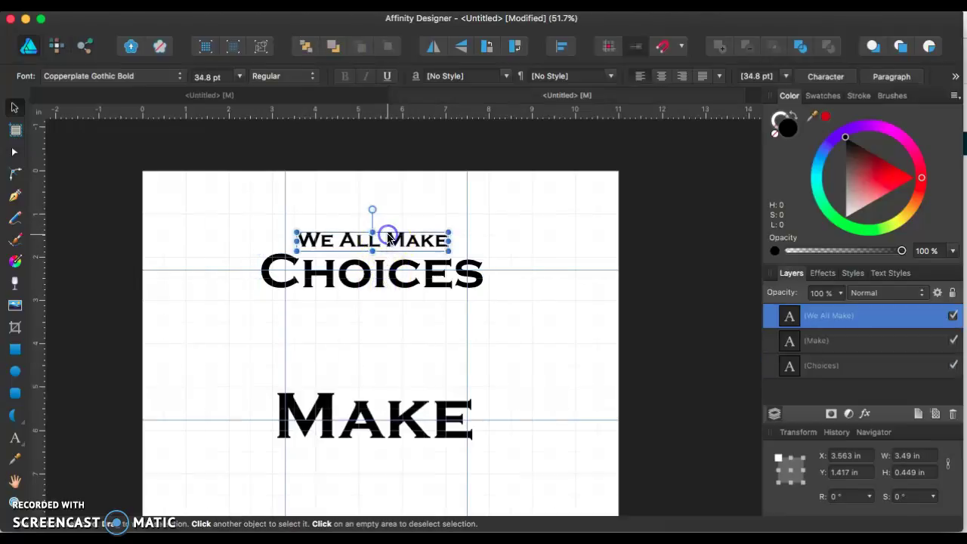
left_click(383, 289)
left_click(395, 218)
left_click(394, 242)
left_click(380, 273)
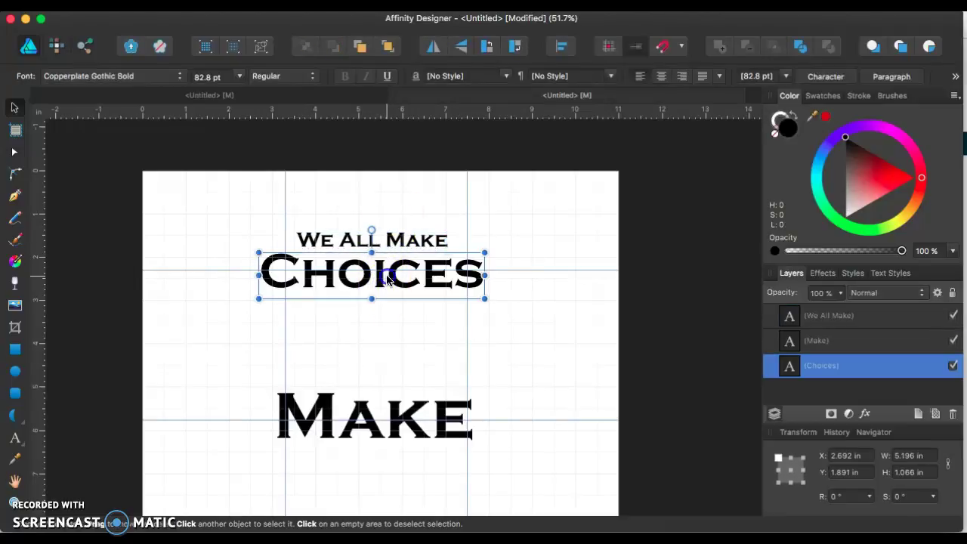
left_click(385, 239)
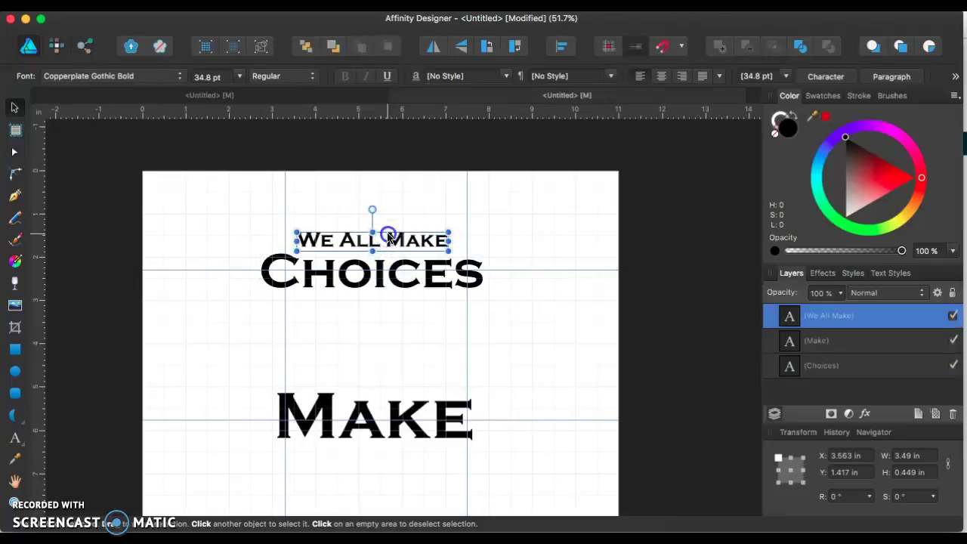
left_click_drag(387, 237, 385, 236)
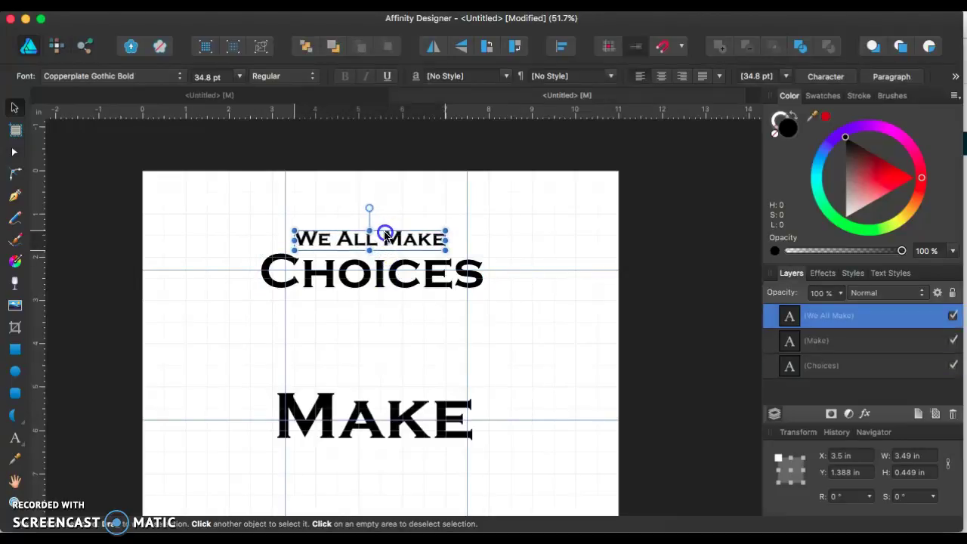
left_click(519, 337)
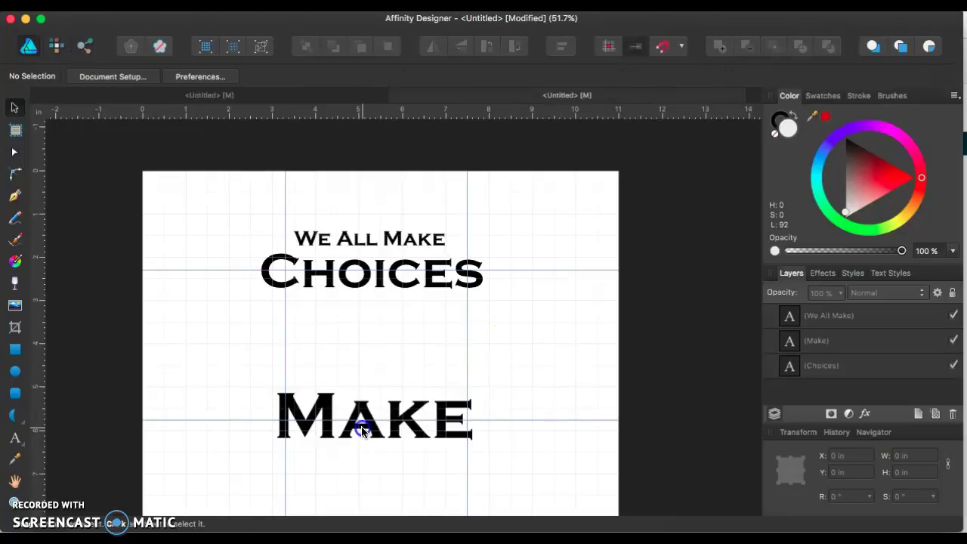
Step: Nudge Make slightly to centre it beneath Choices
left_click(362, 430)
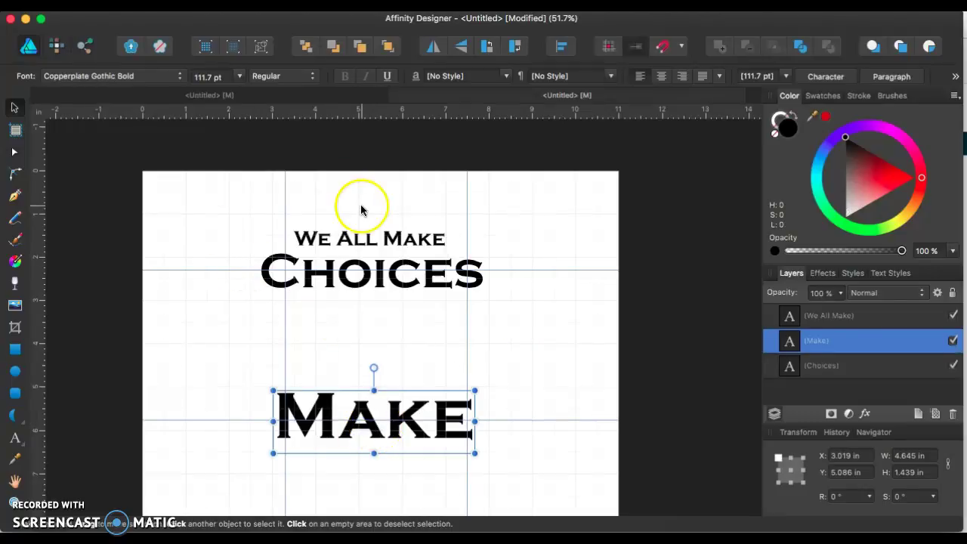
left_click_drag(363, 432, 364, 434)
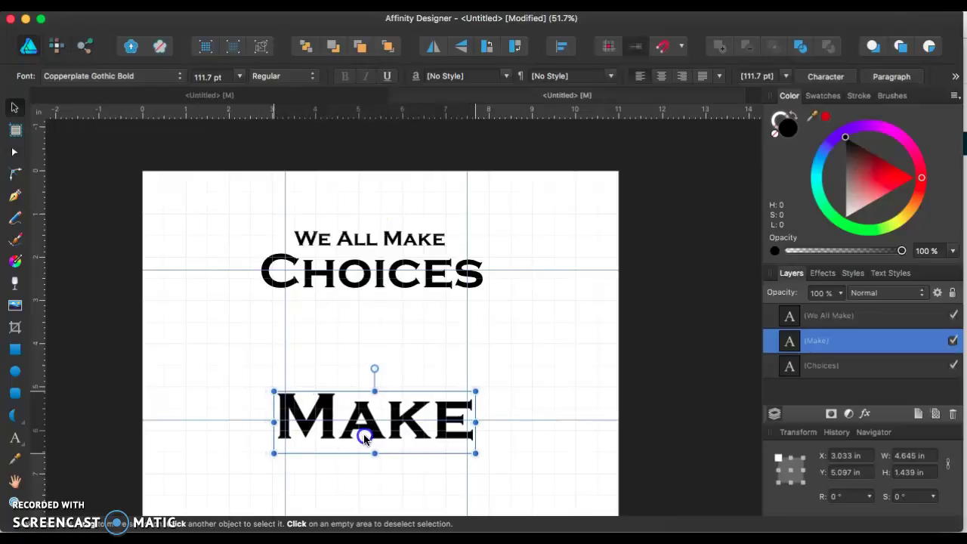
left_click(524, 451)
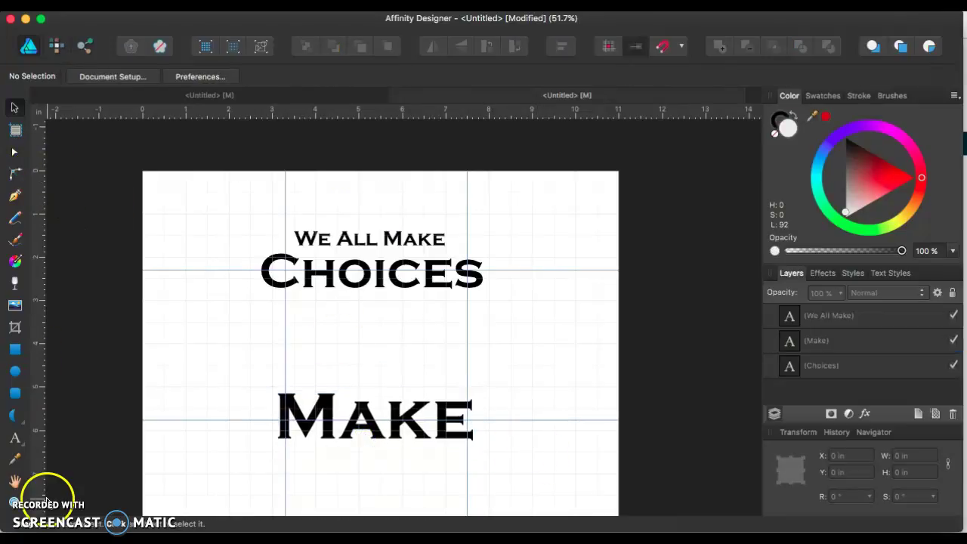
Step: Add the text line 'but in the end,' between Choices and Make
left_click(15, 457)
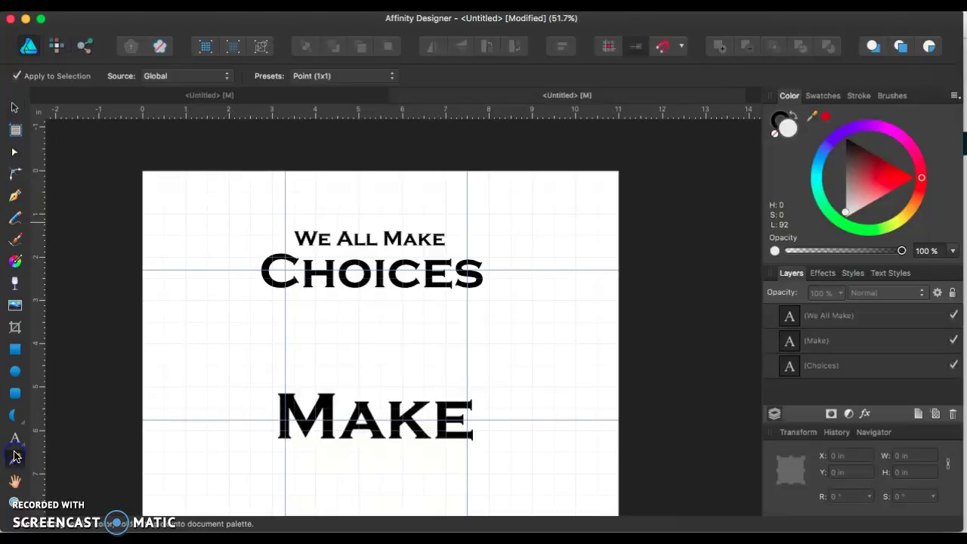
left_click(15, 438)
left_click(258, 322)
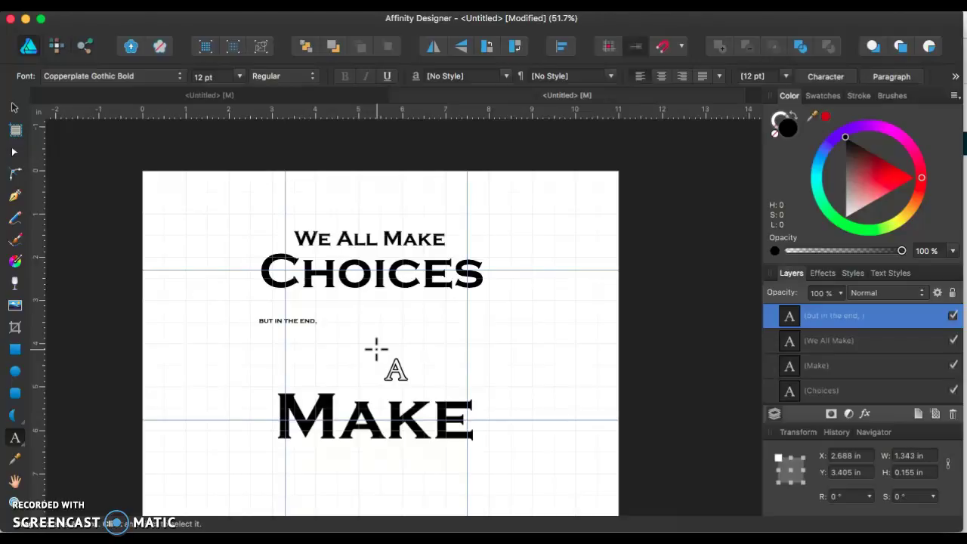
left_click(129, 167)
Step: Enlarge 'but in the end,' to 48.3 pt and move it just under Choices
left_click(14, 110)
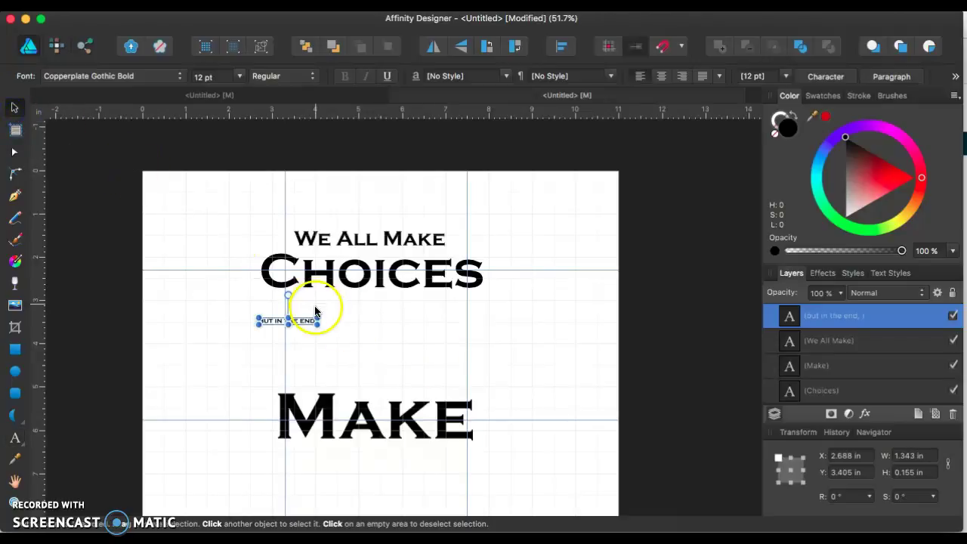
left_click_drag(316, 325, 493, 375)
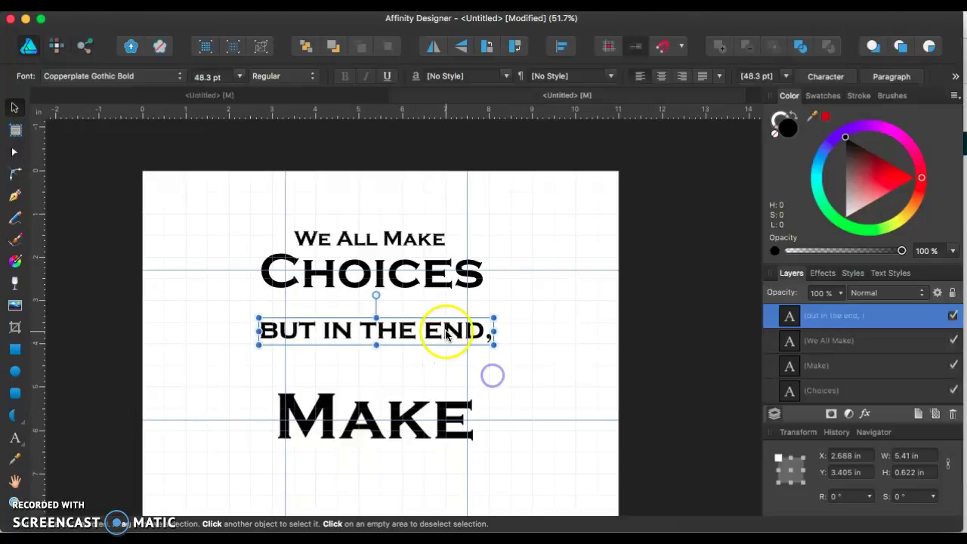
left_click_drag(440, 334, 442, 319)
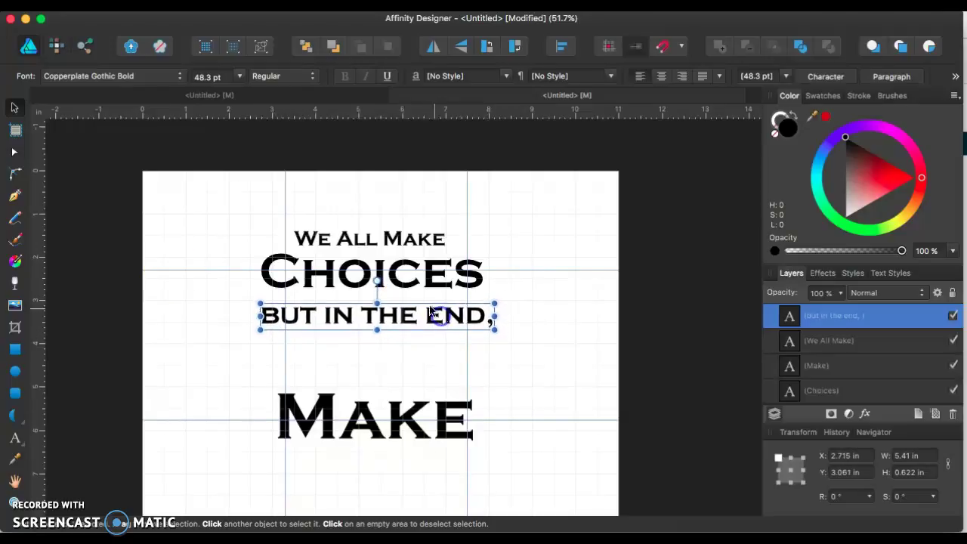
Step: Type 'Choices' as new artistic text, enlarge it to about 56 pt and centre it above Make
left_click(13, 439)
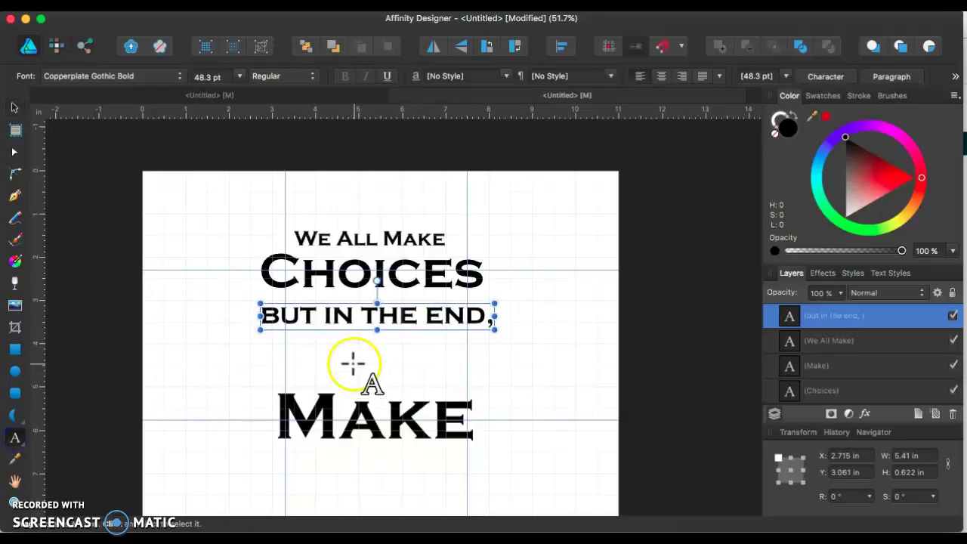
left_click(342, 356)
left_click(328, 346)
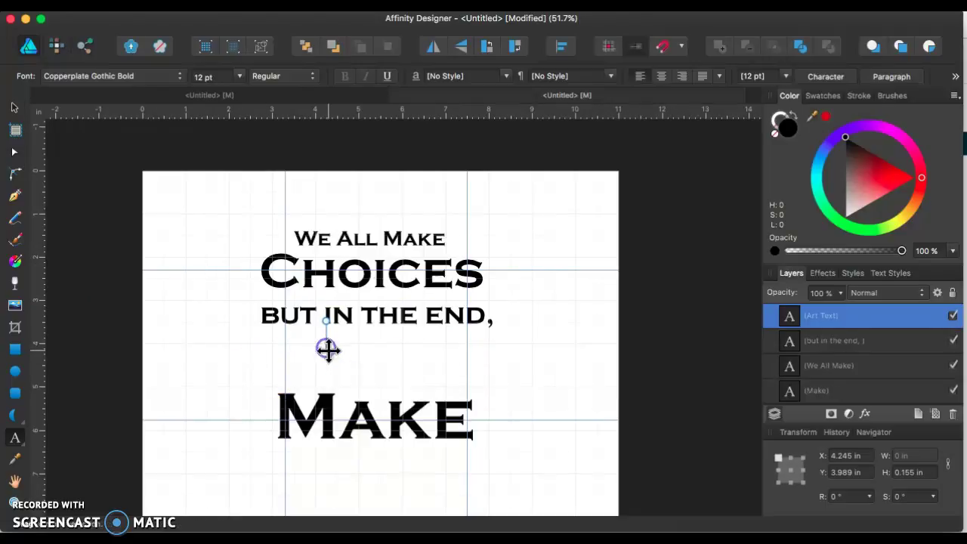
type("Choices")
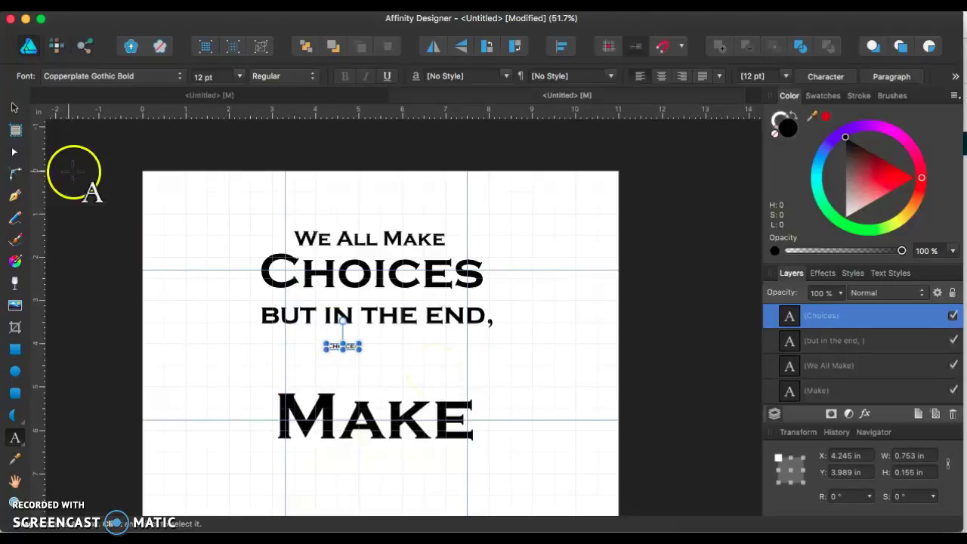
left_click(14, 107)
left_click_drag(361, 351, 475, 408)
left_click_drag(449, 352, 420, 371)
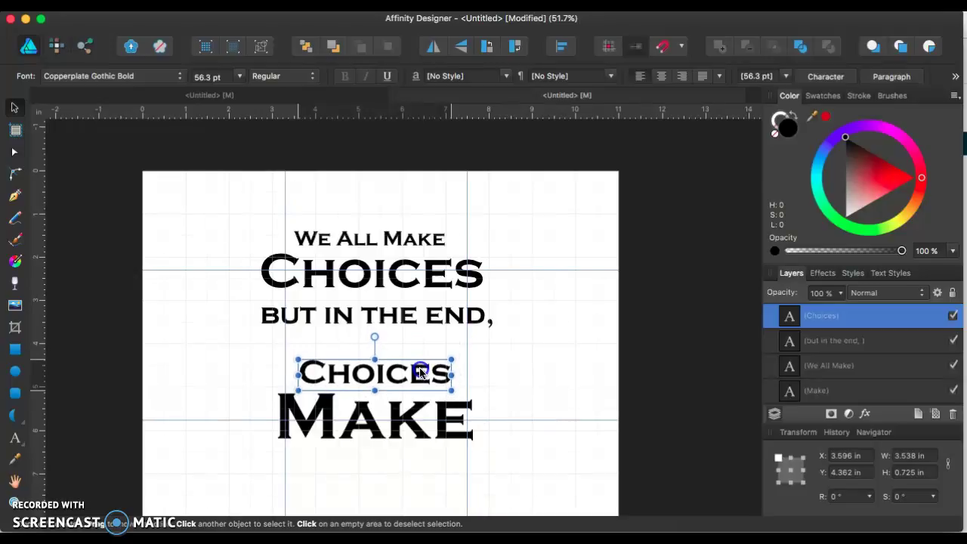
Step: Clear the selection, click into the Make text with the Artistic Text tool, then deselect it
left_click(564, 379)
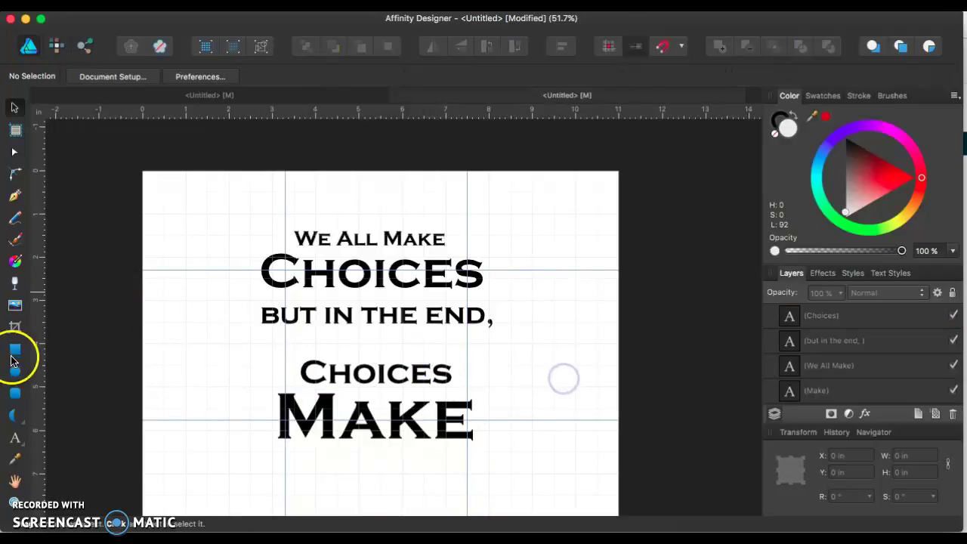
left_click(16, 436)
left_click(339, 446)
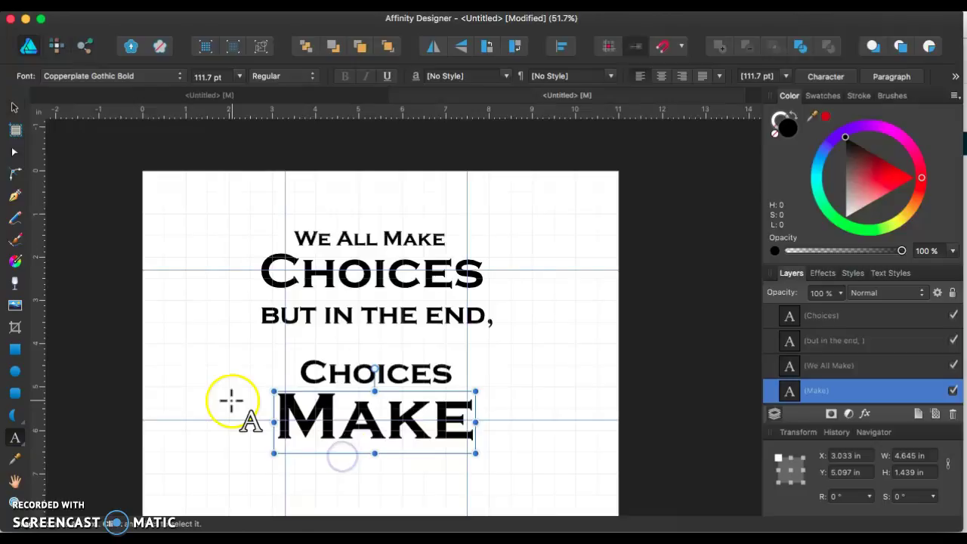
left_click(58, 284)
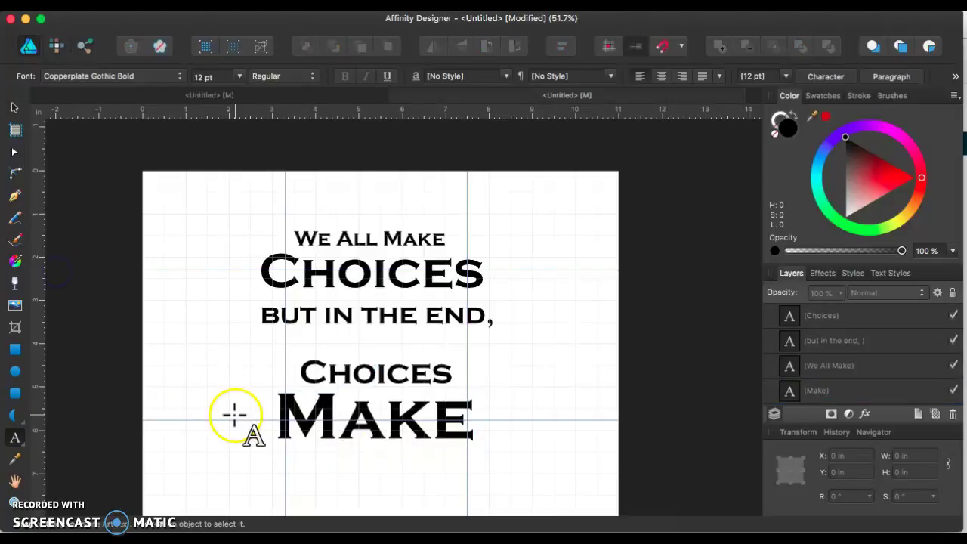
Step: Enlarge the new 'Us.' text to about 105 pt and place it directly under Make
left_click(320, 471)
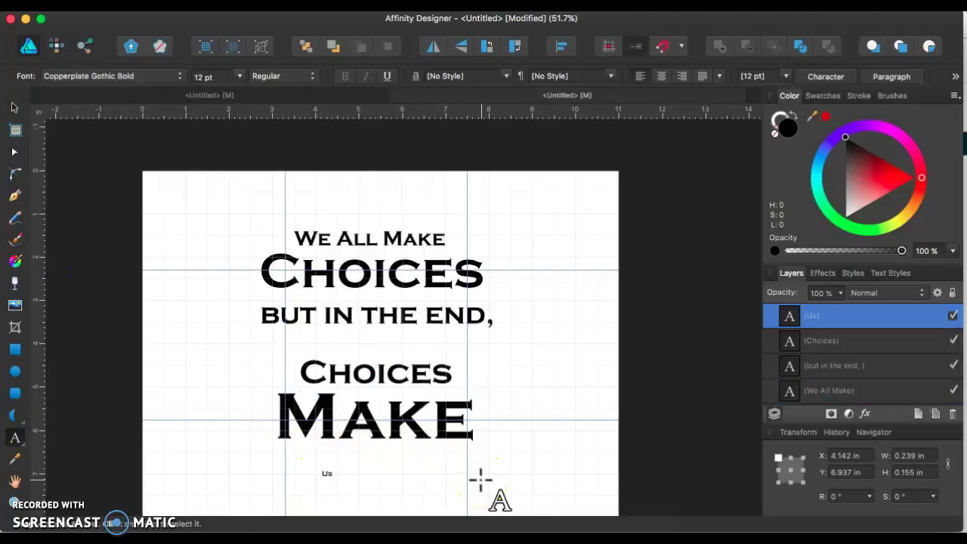
key("Escape")
left_click(14, 108)
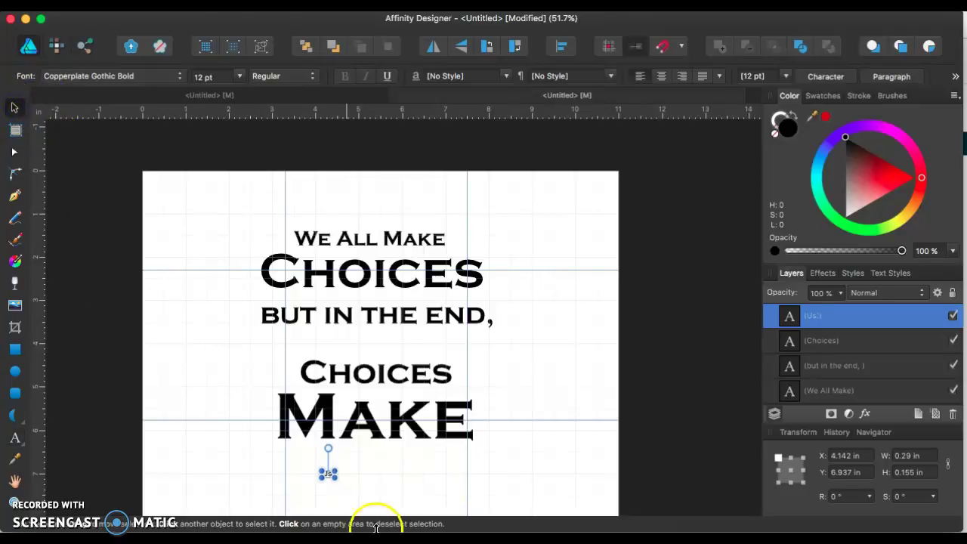
left_click_drag(337, 478, 432, 528)
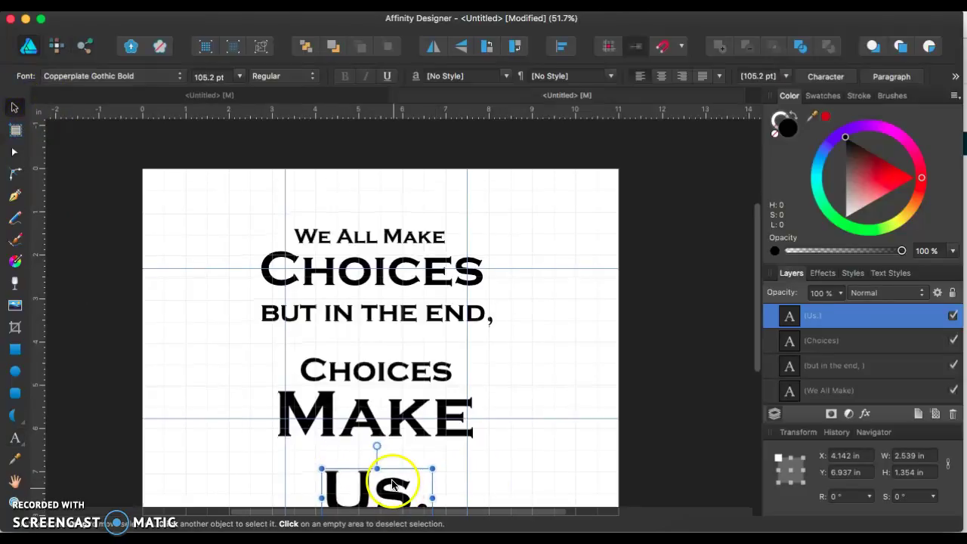
scroll(392, 484, "down", 2)
left_click_drag(401, 406, 398, 391)
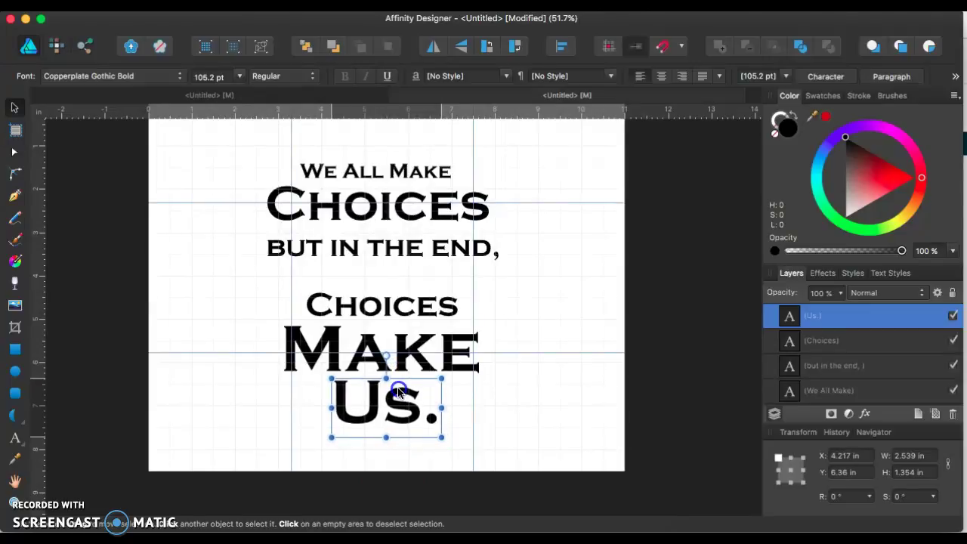
left_click(539, 300)
scroll(576, 288, "up", 3)
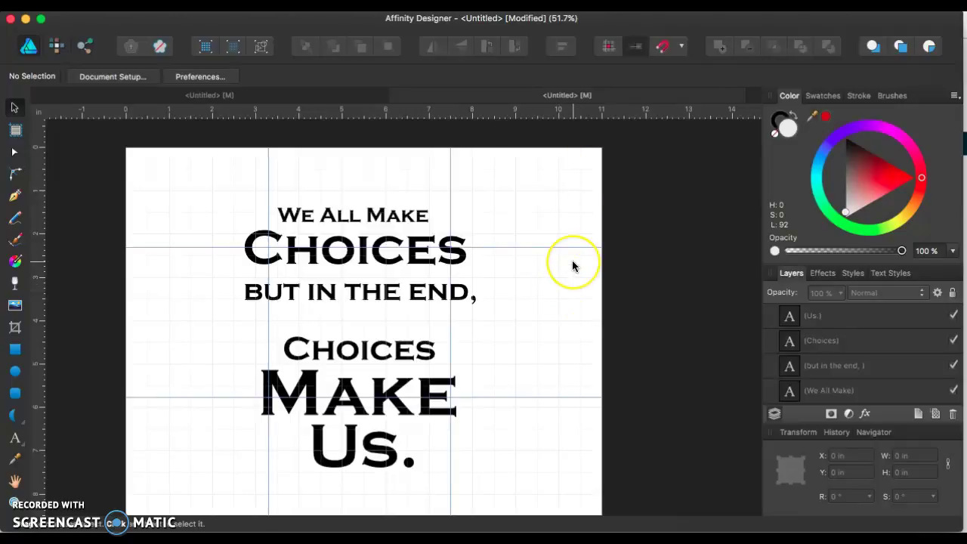
scroll(572, 265, "down", 1)
scroll(571, 265, "down", 2)
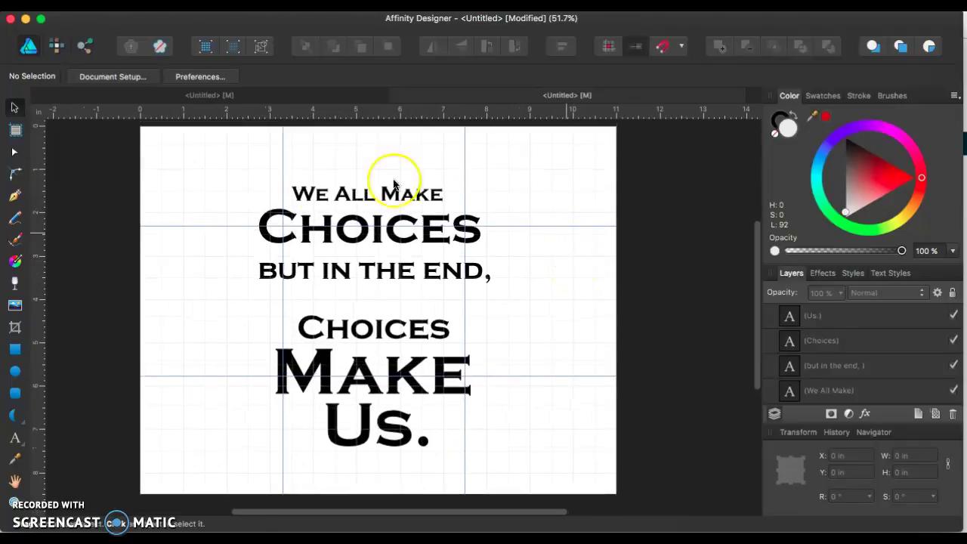
scroll(509, 428, "down", 3)
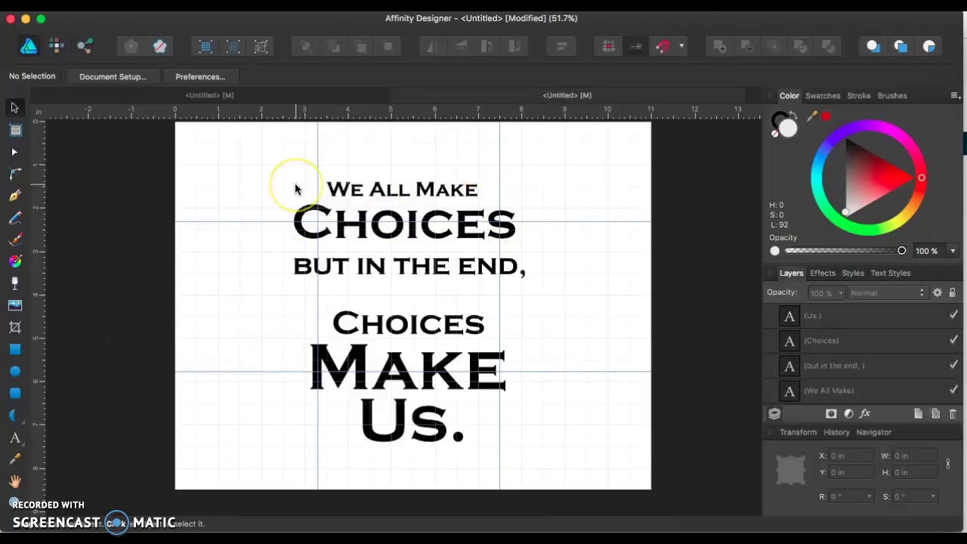
left_click(15, 370)
left_click_drag(193, 293, 389, 470)
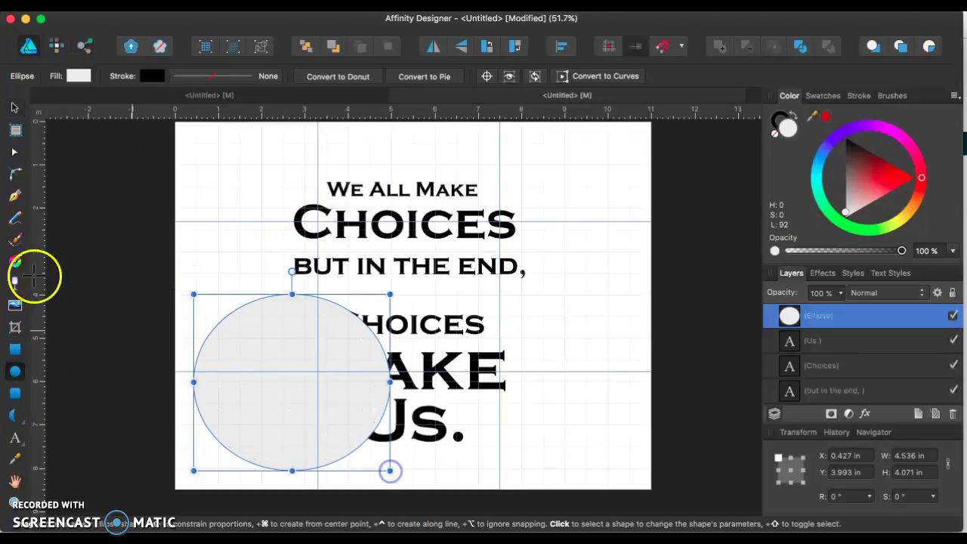
left_click(14, 437)
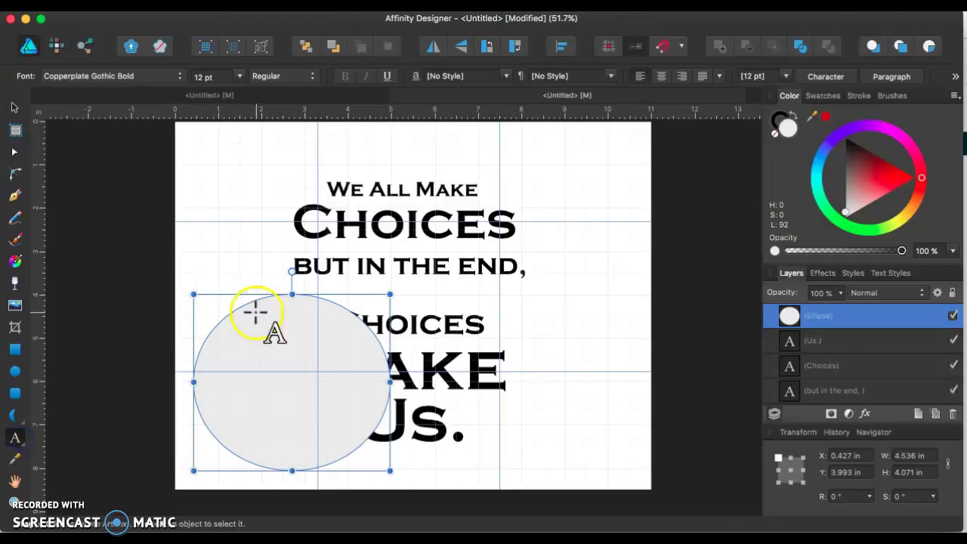
left_click(214, 332)
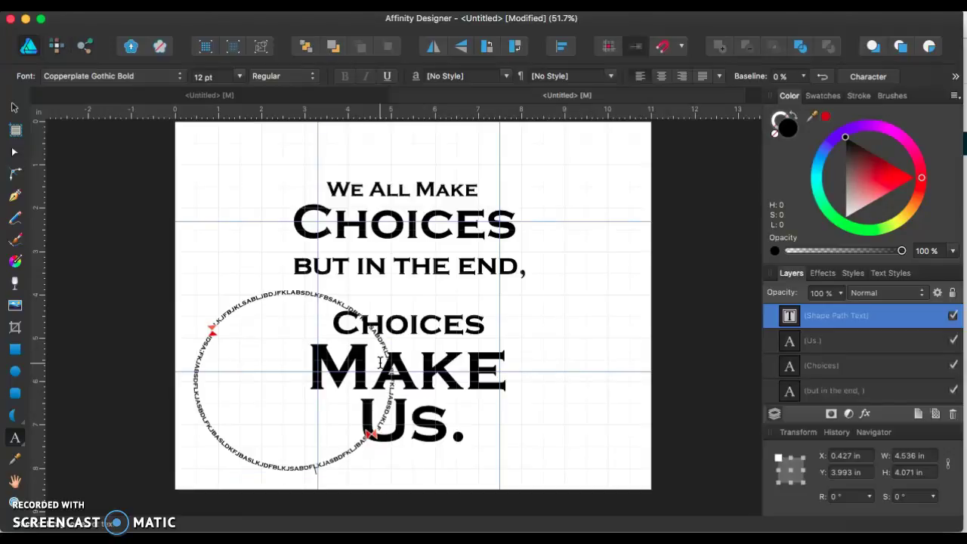
key("Escape")
left_click(11, 106)
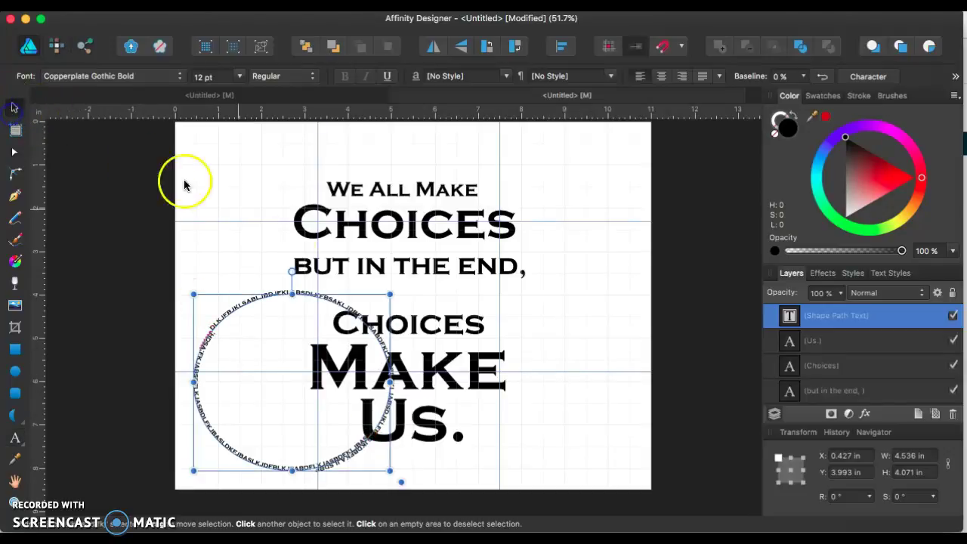
left_click_drag(212, 334, 215, 271)
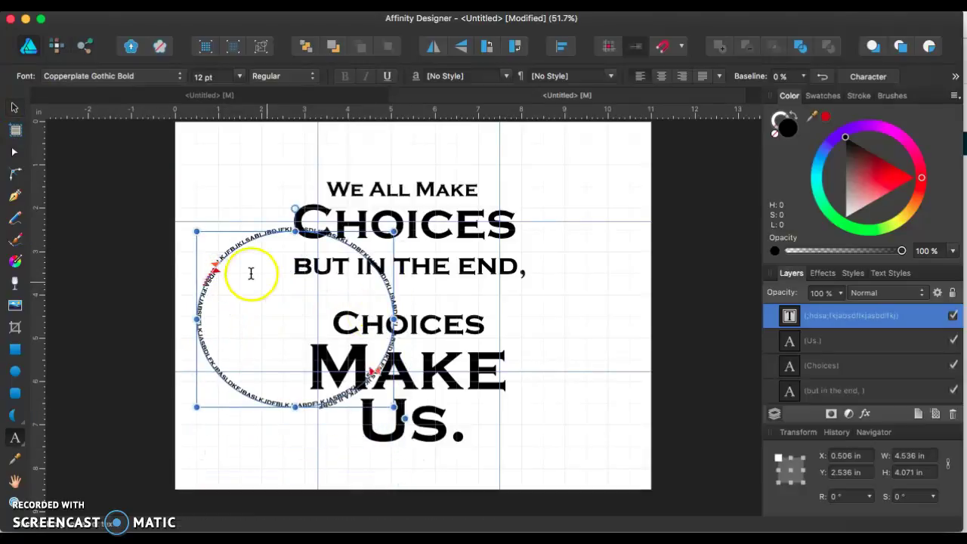
left_click(217, 273)
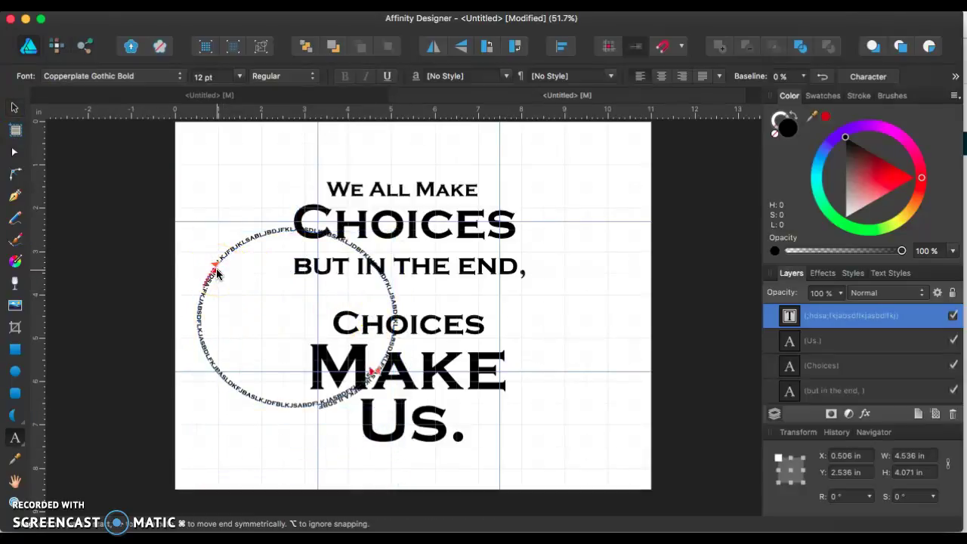
key("Escape")
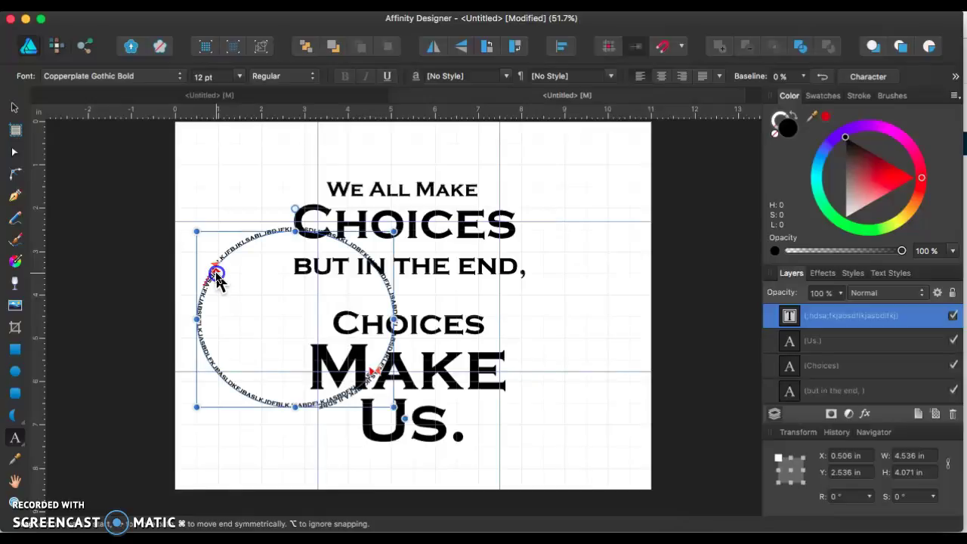
left_click_drag(216, 278, 302, 349)
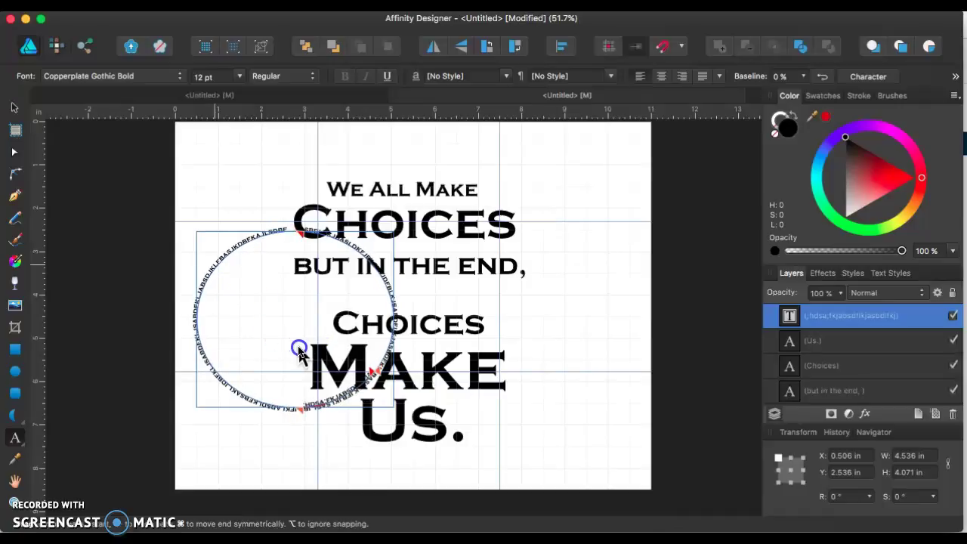
scroll(299, 318, "down", 3)
scroll(302, 296, "up", 3)
left_click(295, 308)
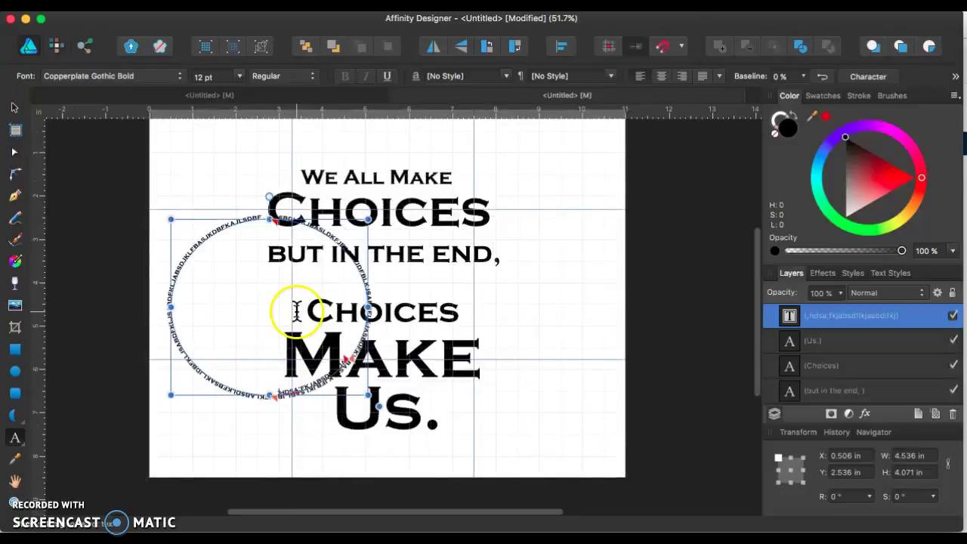
scroll(295, 309, "down", 3)
scroll(295, 309, "up", 5)
scroll(297, 309, "up", 1)
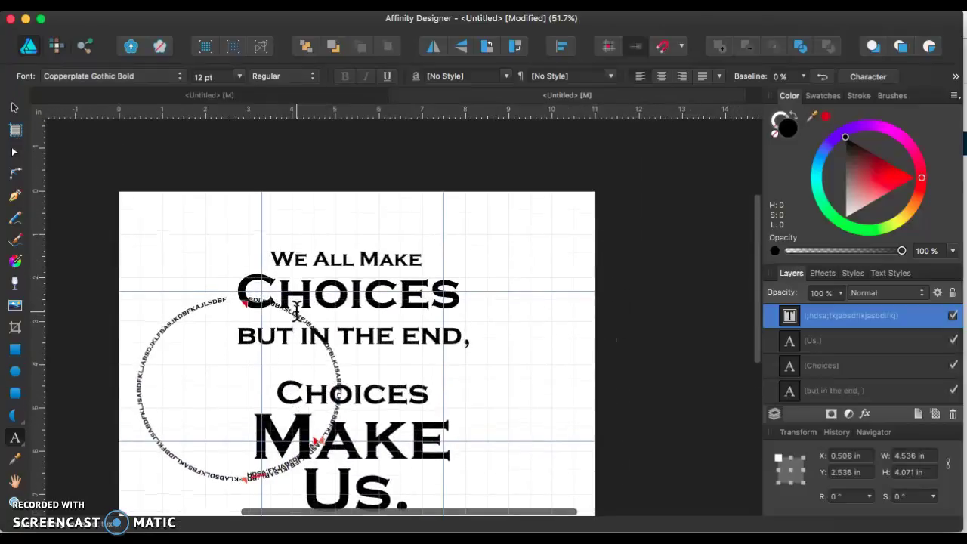
left_click_drag(295, 308, 181, 226)
left_click(13, 108)
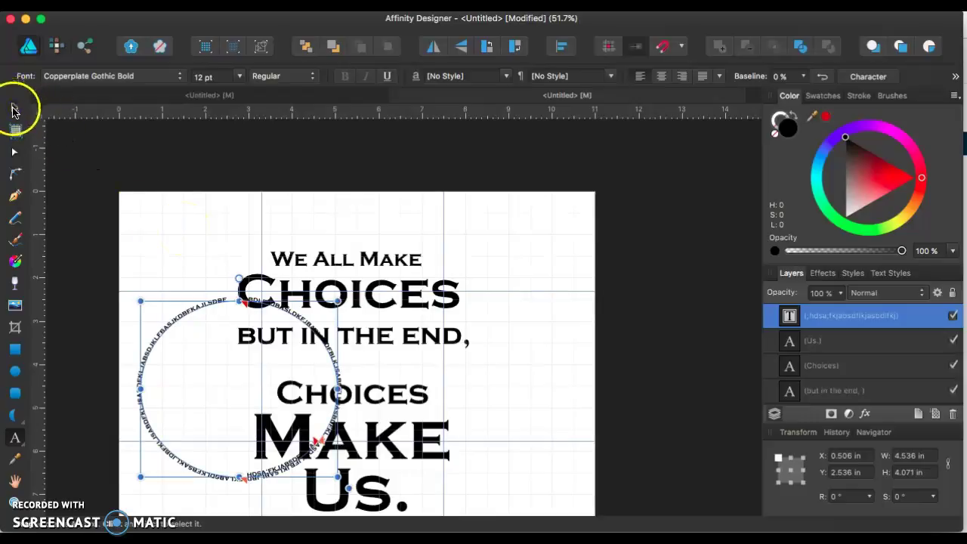
left_click(202, 319)
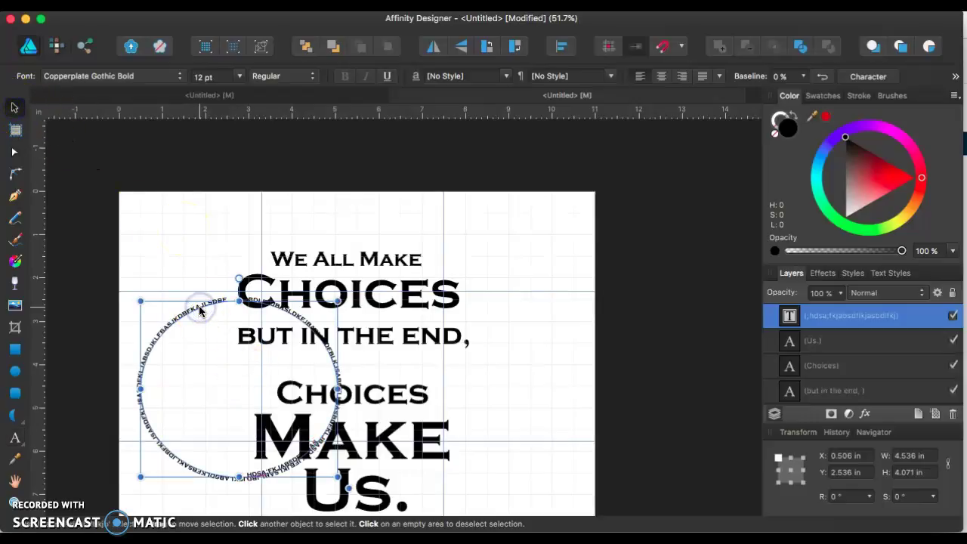
key("Delete")
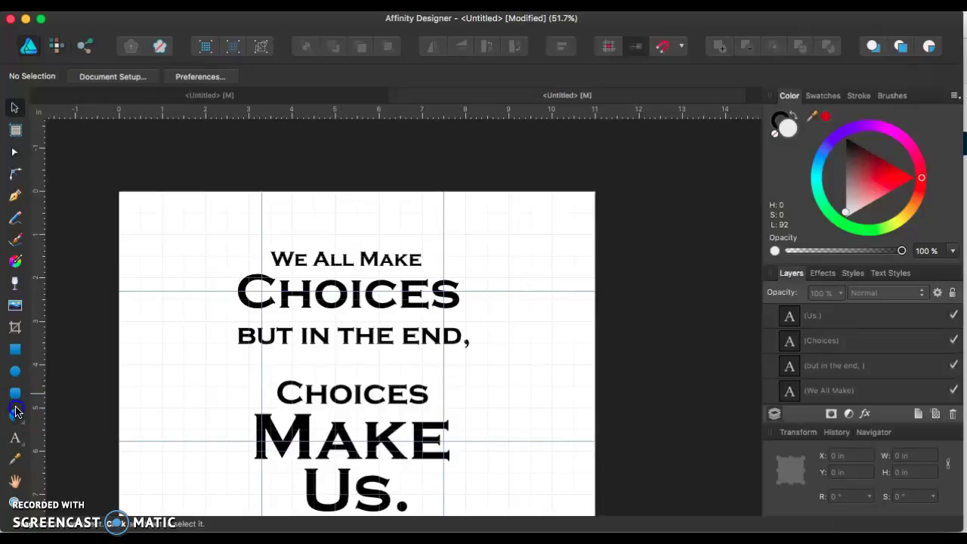
Step: Draw a star near the page's top-left corner
left_click(17, 411)
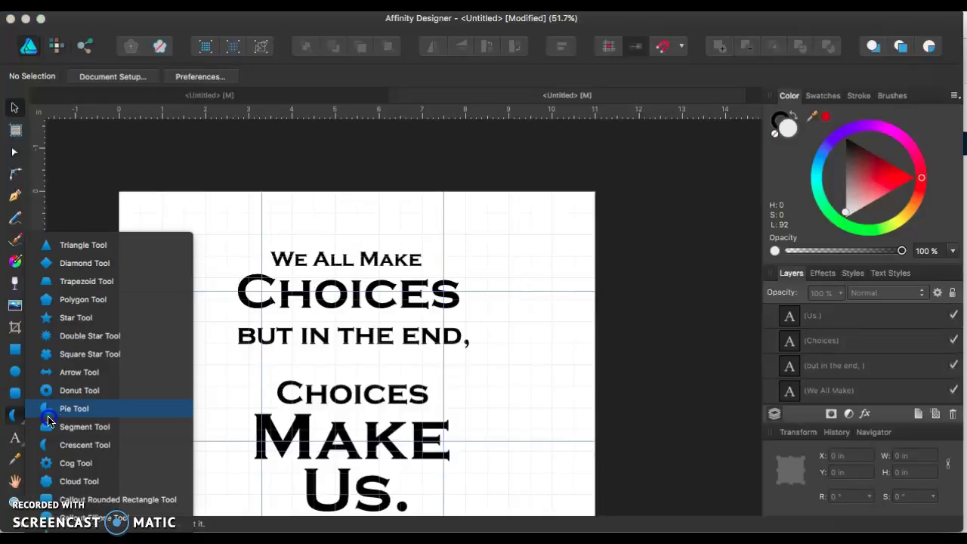
left_click(108, 324)
left_click_drag(156, 214, 213, 260)
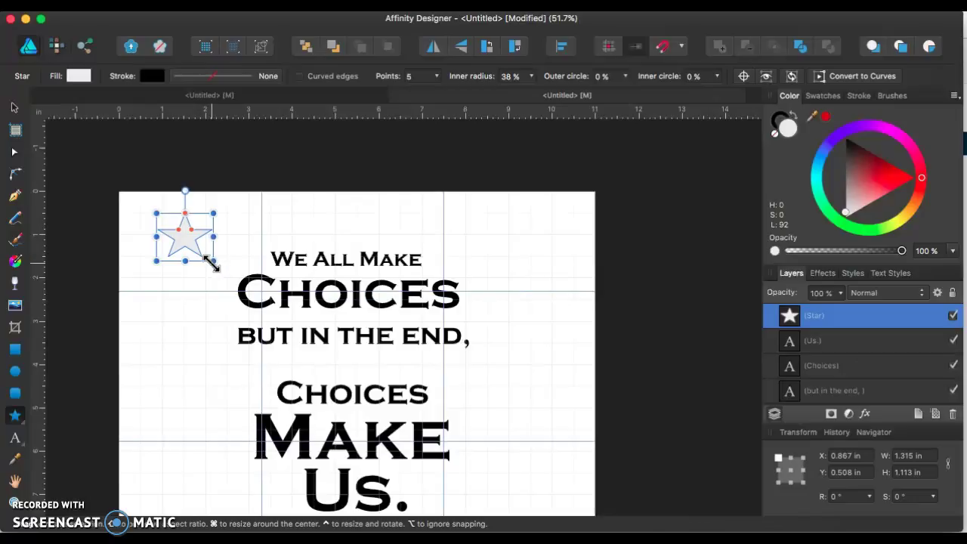
scroll(212, 261, "up", 5)
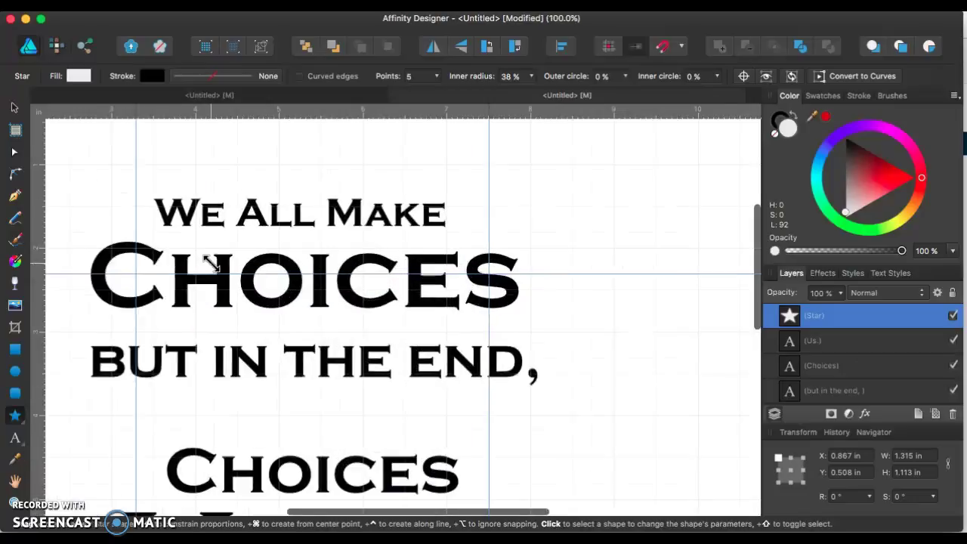
scroll(211, 263, "up", 5)
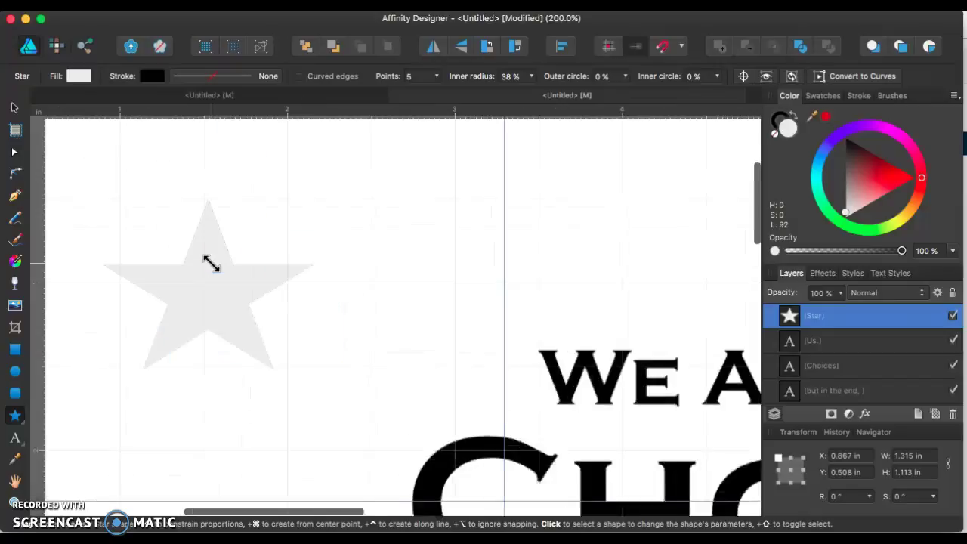
Step: Type sample 'is an example' text along the star's outline as path text
left_click(16, 438)
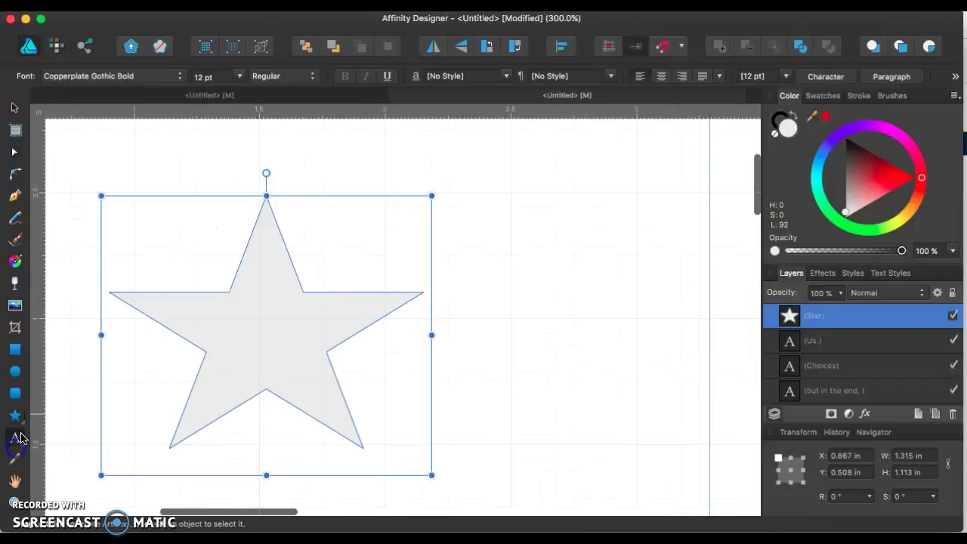
left_click(140, 288)
type("HwEW")
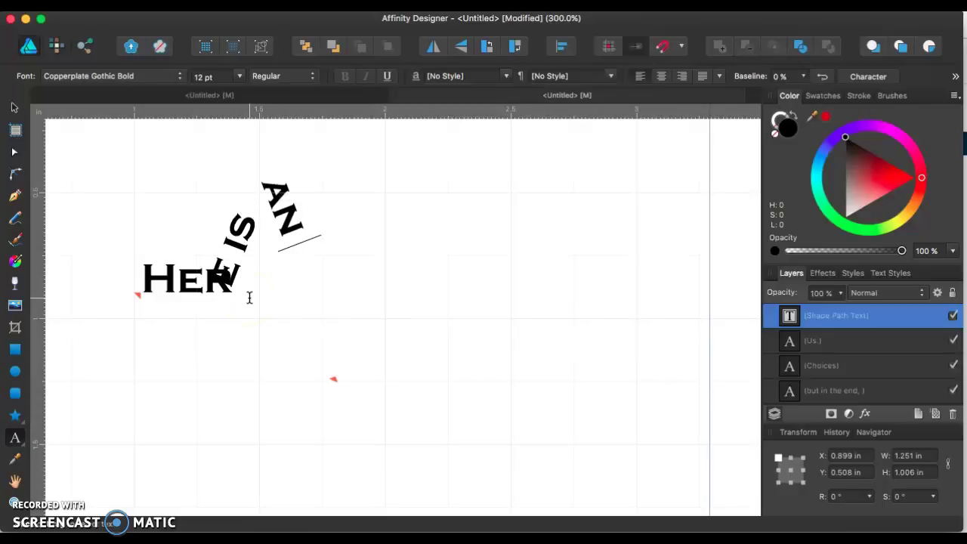
type(" is an exampl")
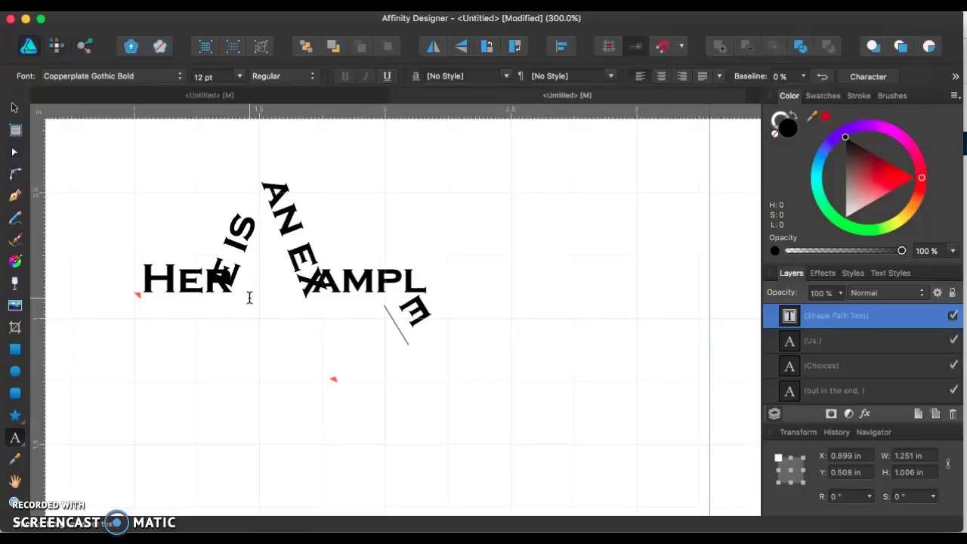
type("e asdfij fsdh;s dfks")
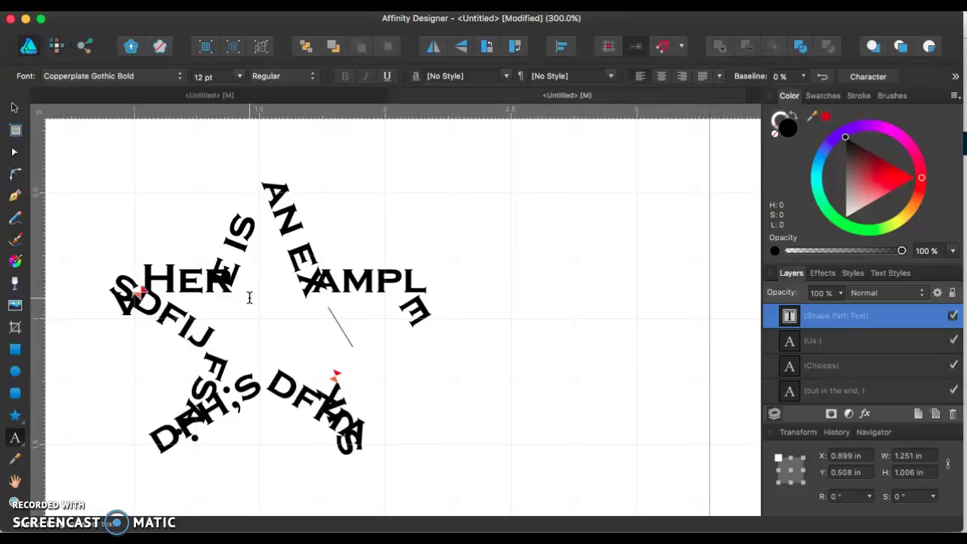
type(" nejfn tsd jsbasm")
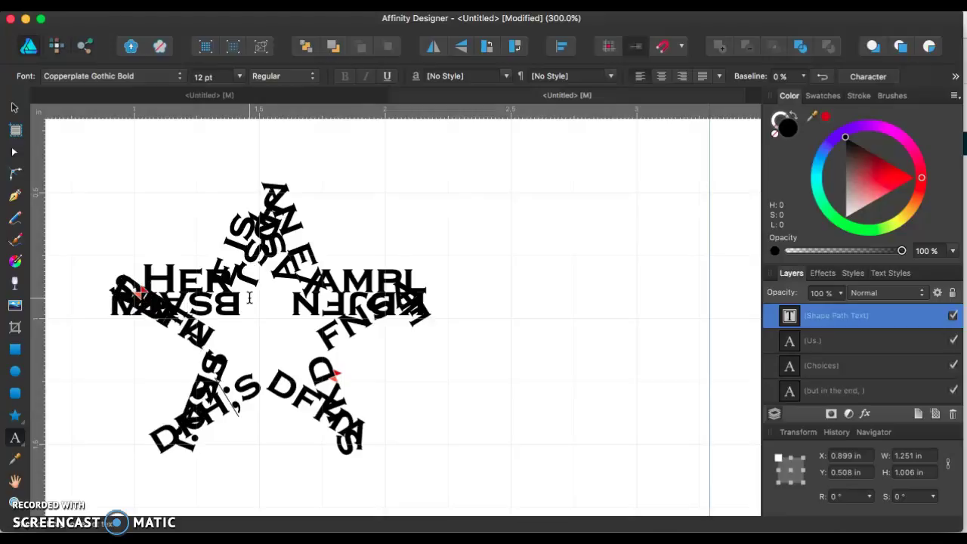
type(" sdfkj")
Step: Select the star path-text object and delete it
left_click(32, 96)
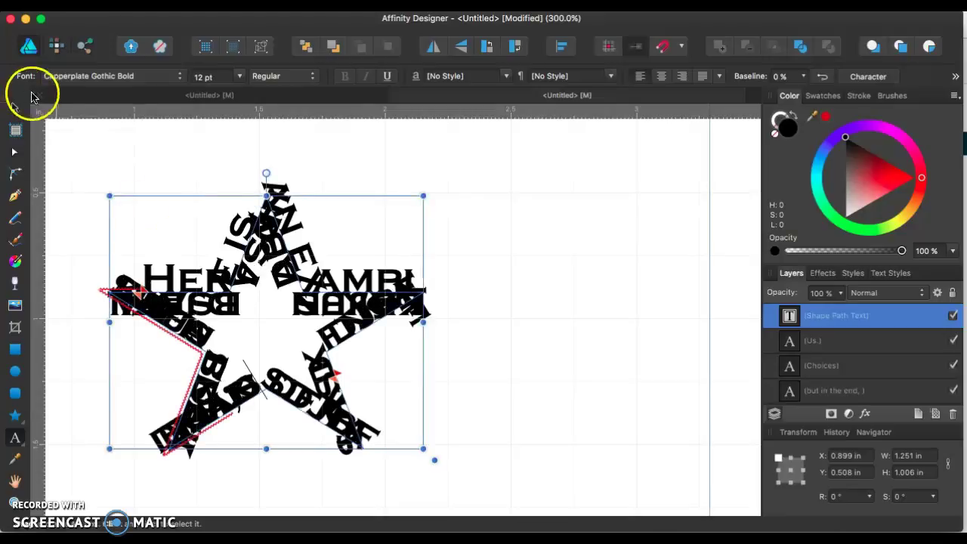
left_click(15, 107)
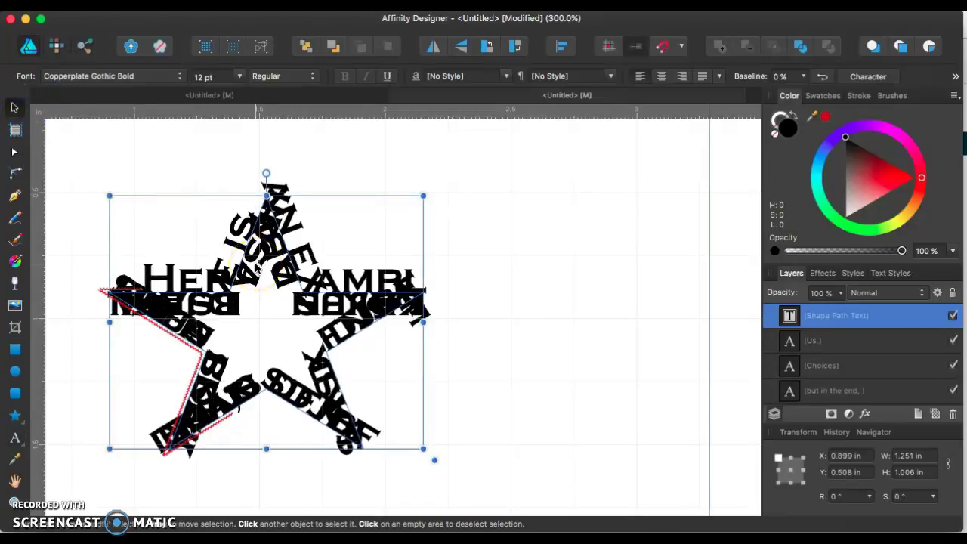
key("Delete")
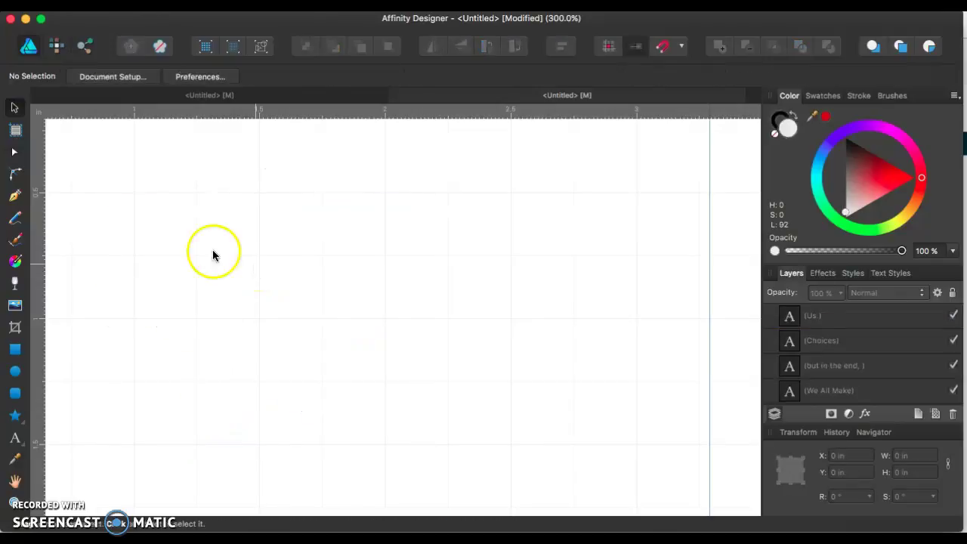
Step: Draw a gray ellipse near the page centre and a gray square at the upper left
left_click(16, 416)
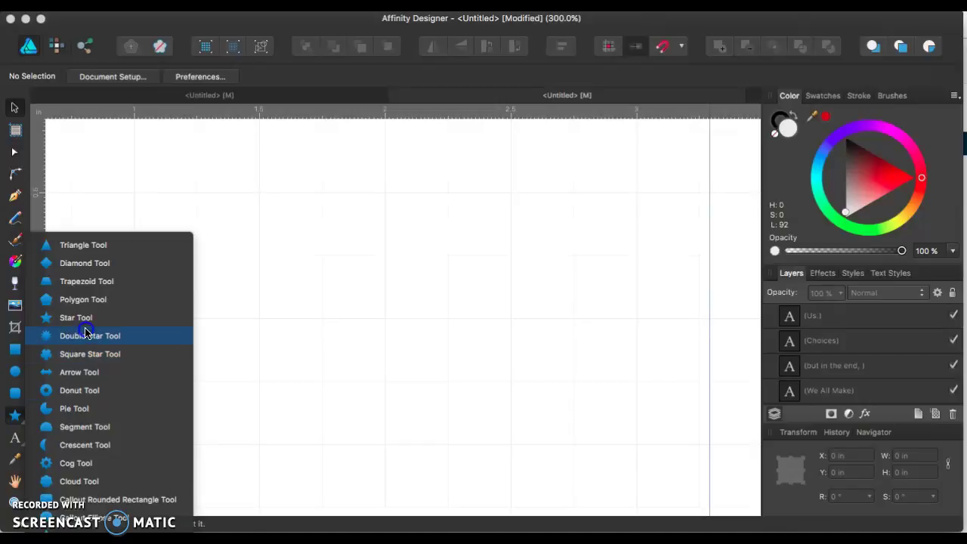
left_click(224, 347)
left_click(16, 371)
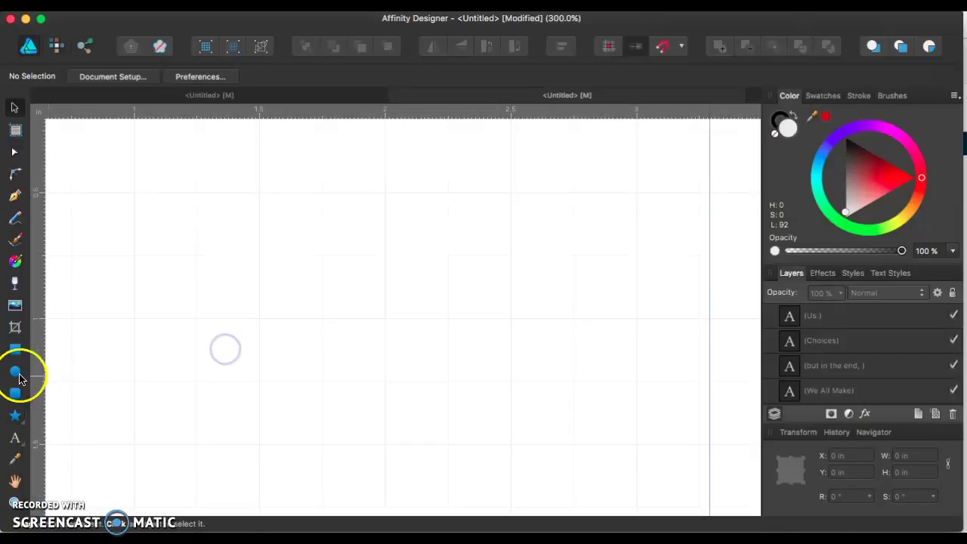
left_click_drag(236, 268, 442, 454)
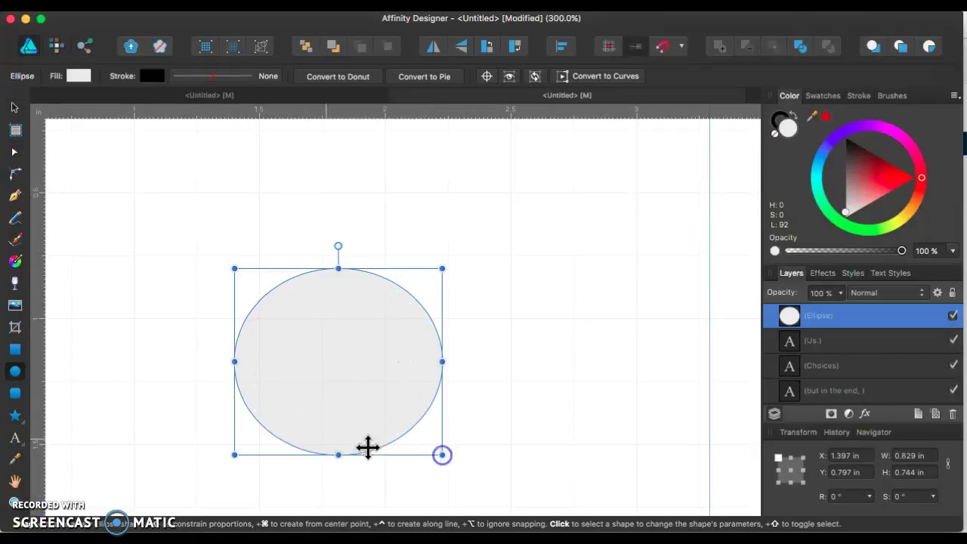
left_click(15, 348)
left_click_drag(85, 213, 205, 329)
Step: Draw a square star right of the ellipse, then type and erase test letters on its outline
left_click(16, 417)
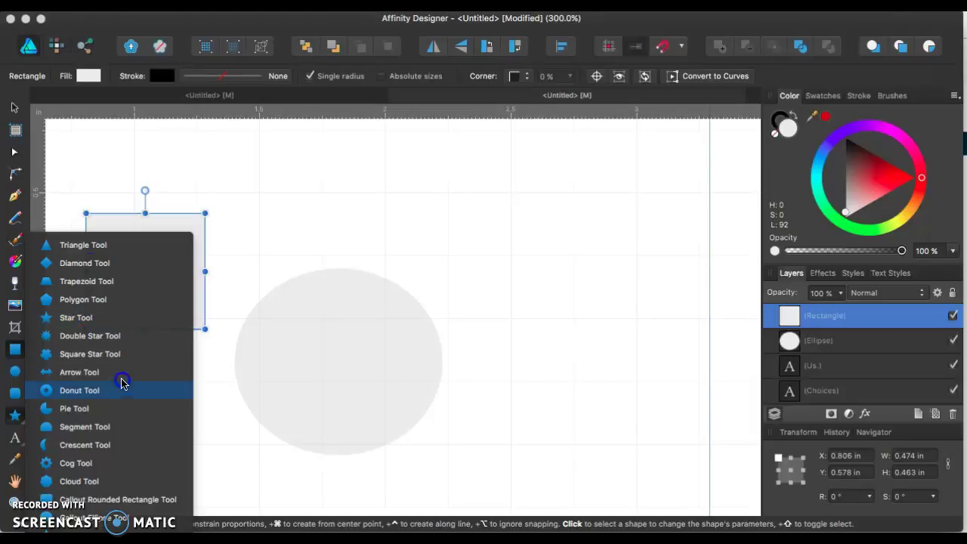
left_click(118, 356)
left_click_drag(444, 211, 579, 365)
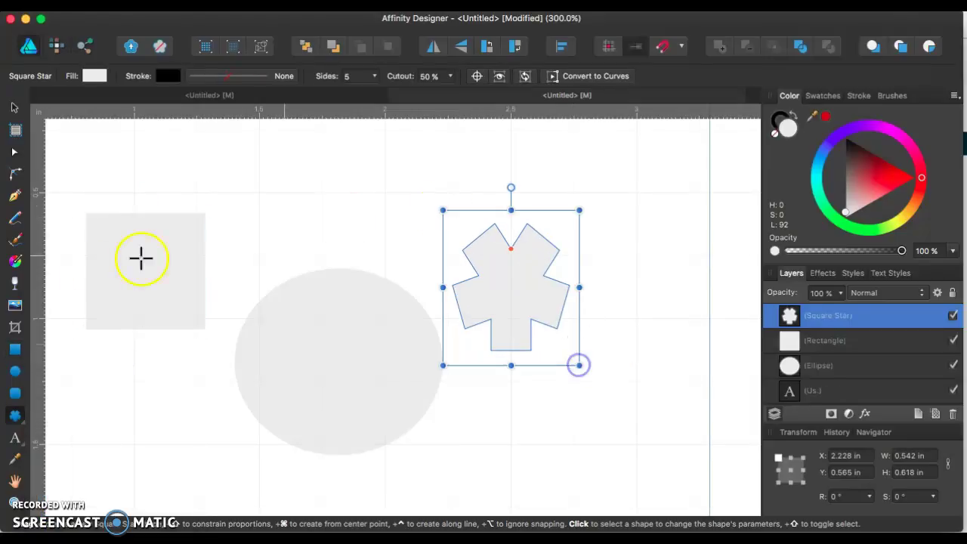
left_click(15, 440)
left_click(464, 242)
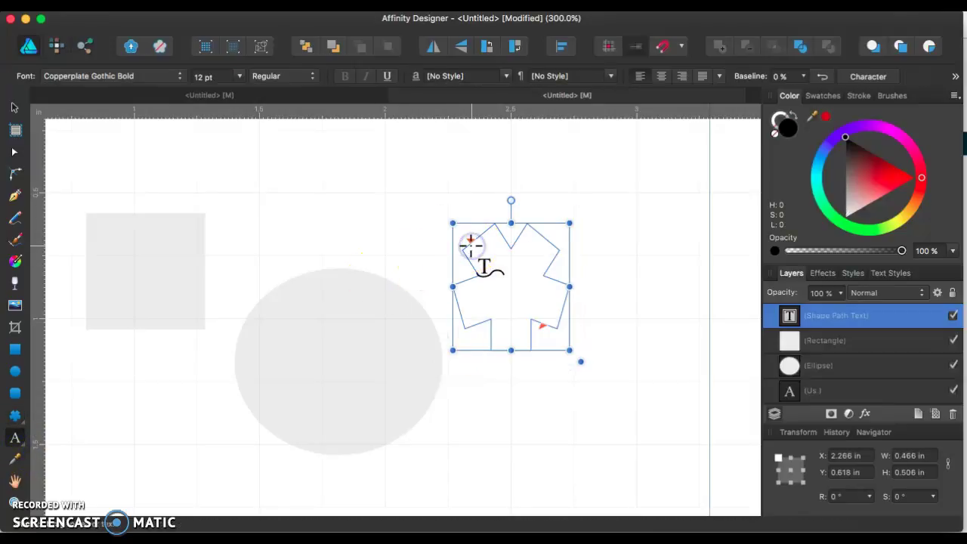
type("DASDFASDFASDFASDFAS")
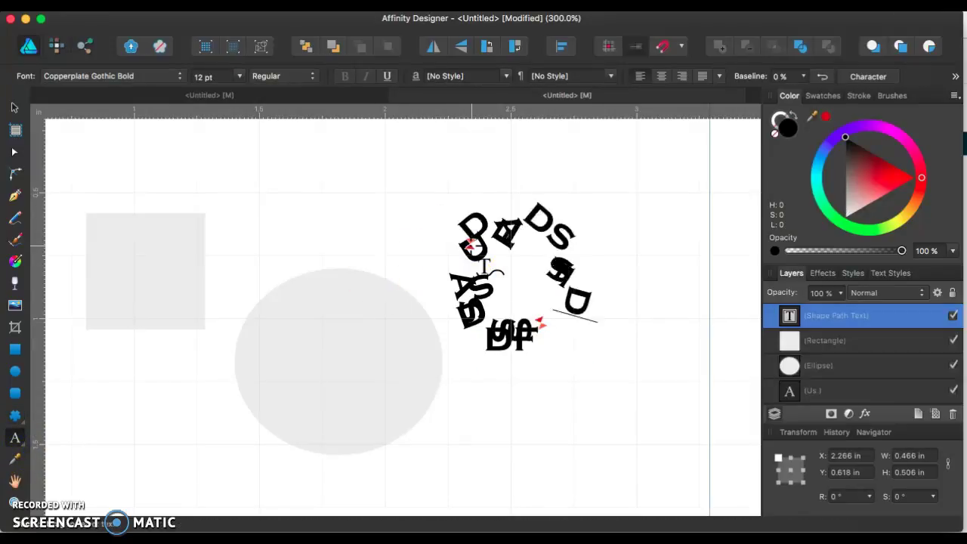
key("super+a")
key("BackSpace")
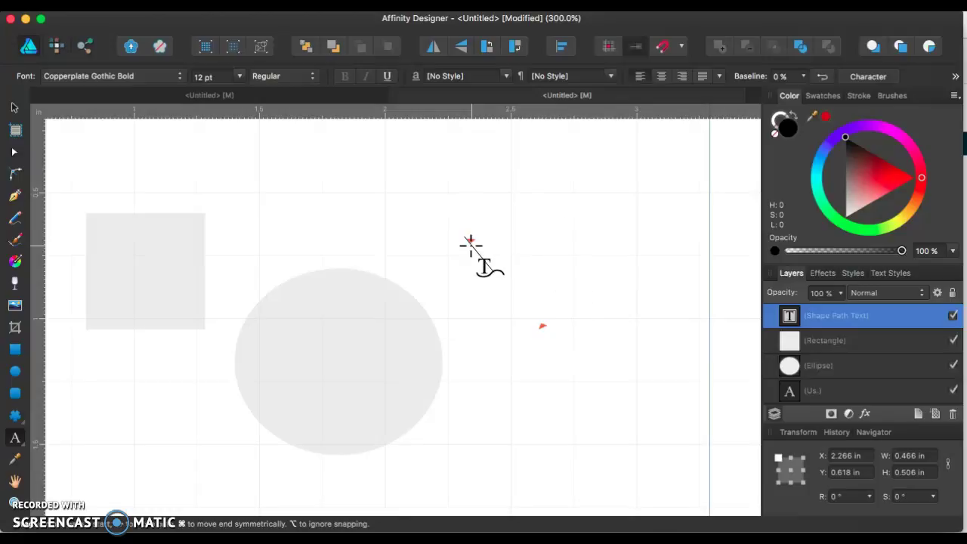
Step: Run a 'GUYS I'M…' greeting with the author's name around the ellipse as path text
left_click(300, 281)
key("v")
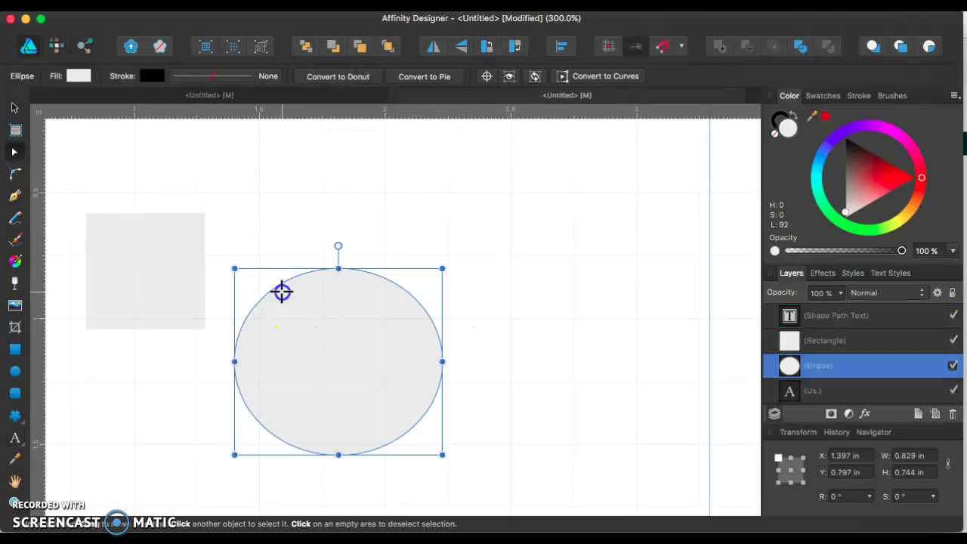
left_click(15, 438)
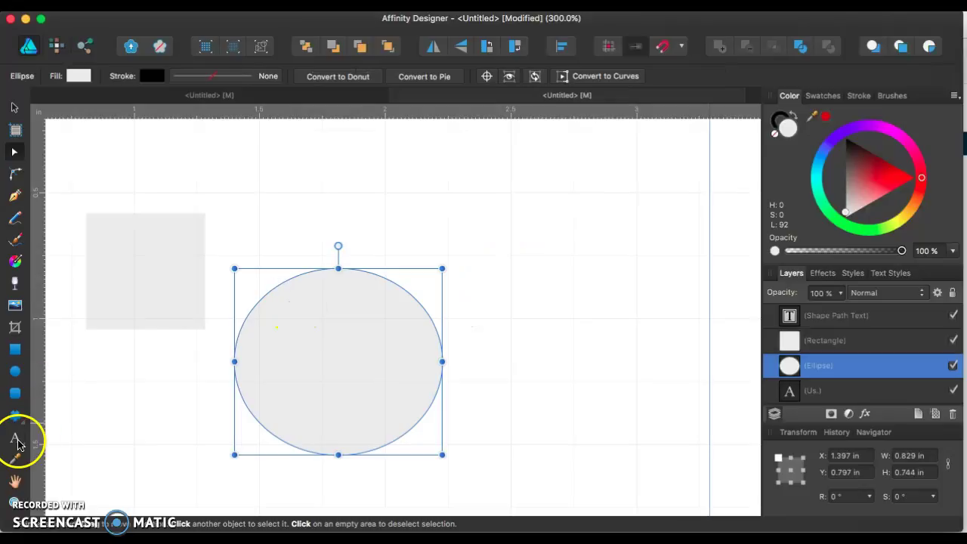
left_click(313, 272)
type("asdfsfasdkfslkdfkjhsdalfkj")
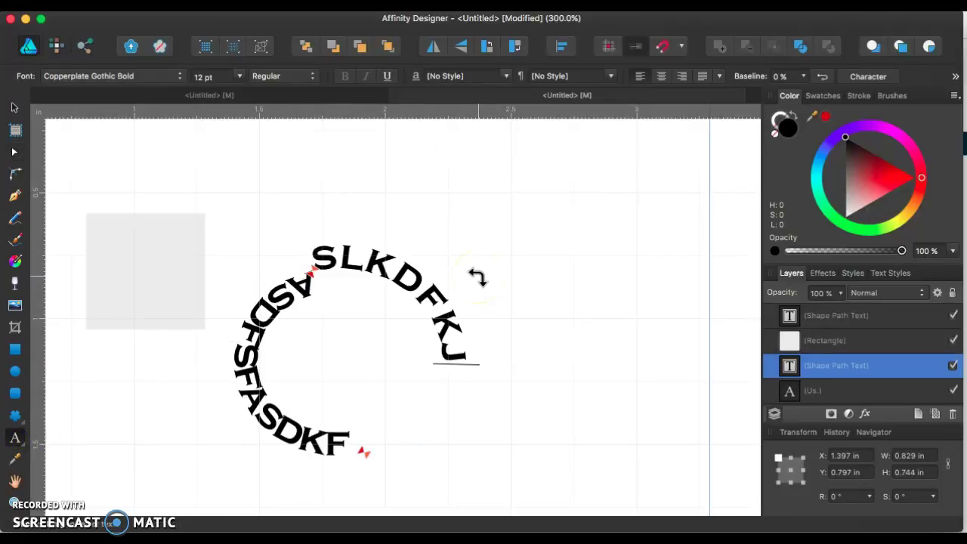
key("super+a")
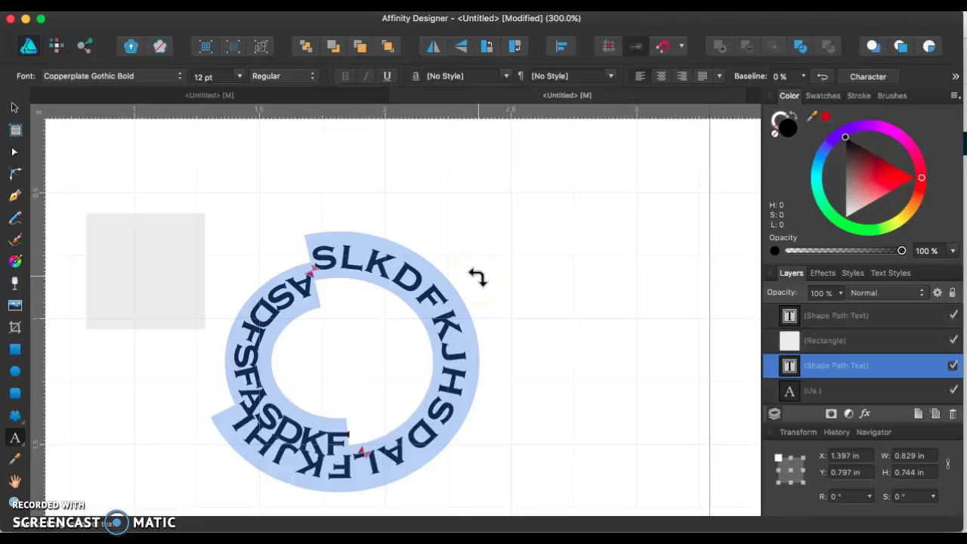
type("her")
key("BackSpace")
key("BackSpace")
type("e")
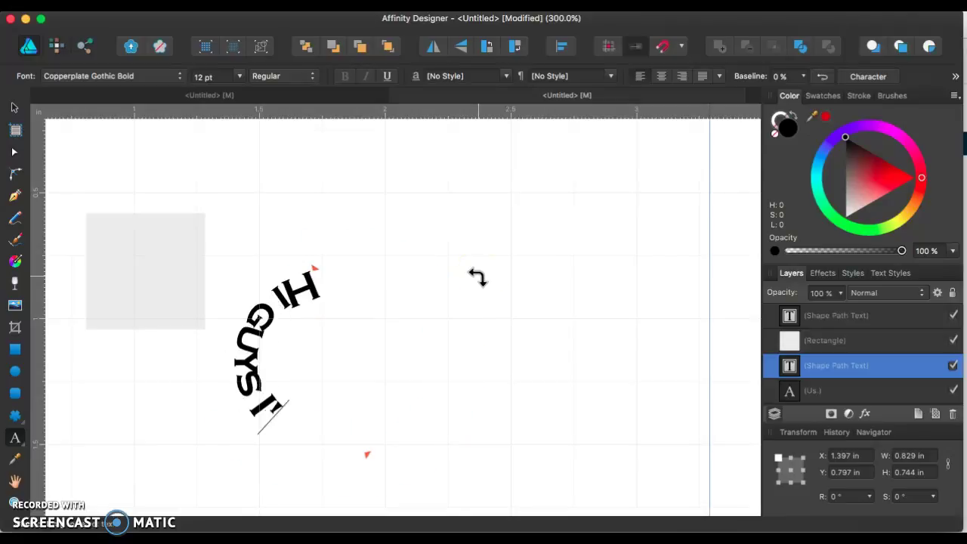
type(" GUYS I'M MR ROMANO")
left_click(376, 253)
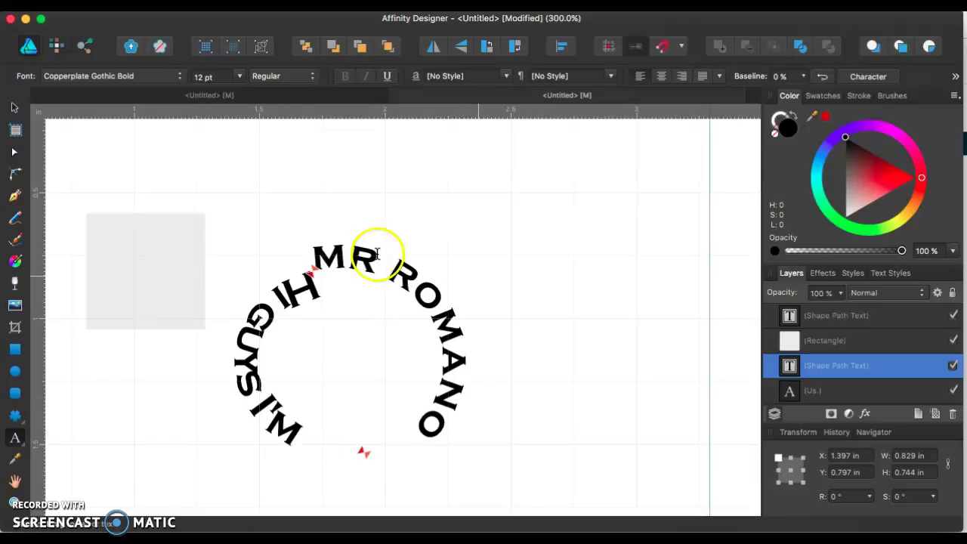
Step: Move the circular greeting up and right, deselect, and zoom out to view the poster
left_click(17, 113)
left_click_drag(419, 378, 447, 346)
left_click(18, 420)
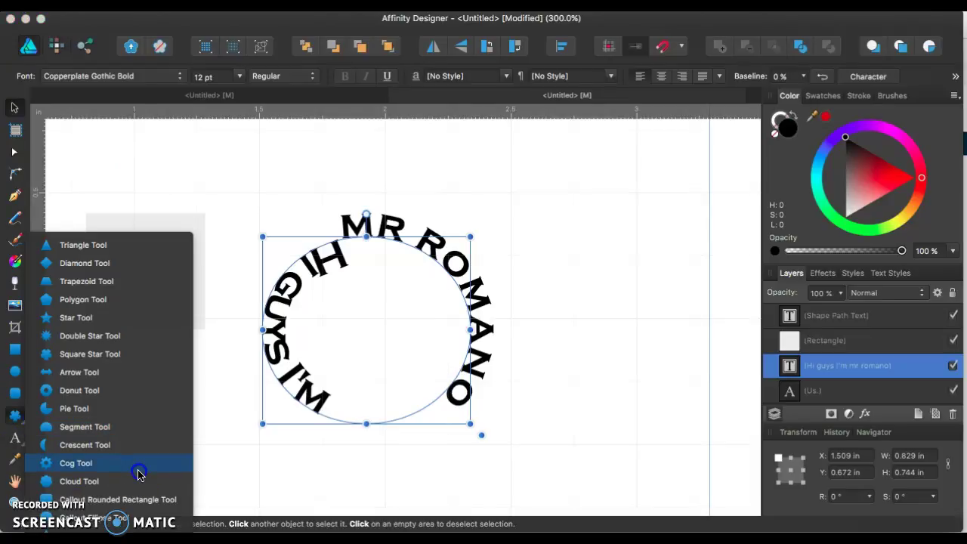
left_click(285, 475)
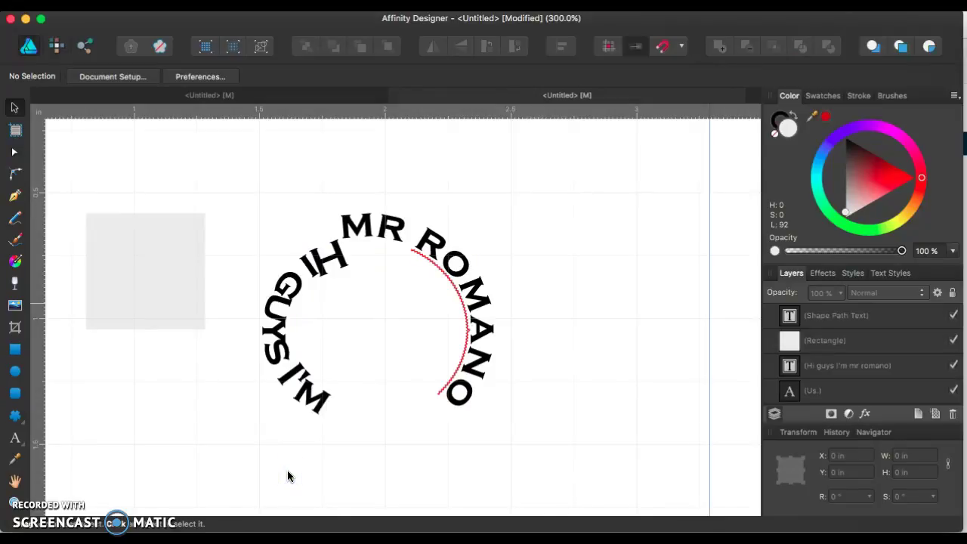
key("super+minus")
key("super+minus")
key("super+minus")
key("super+minus")
scroll(287, 476, "down", 3)
scroll(287, 476, "right", 2)
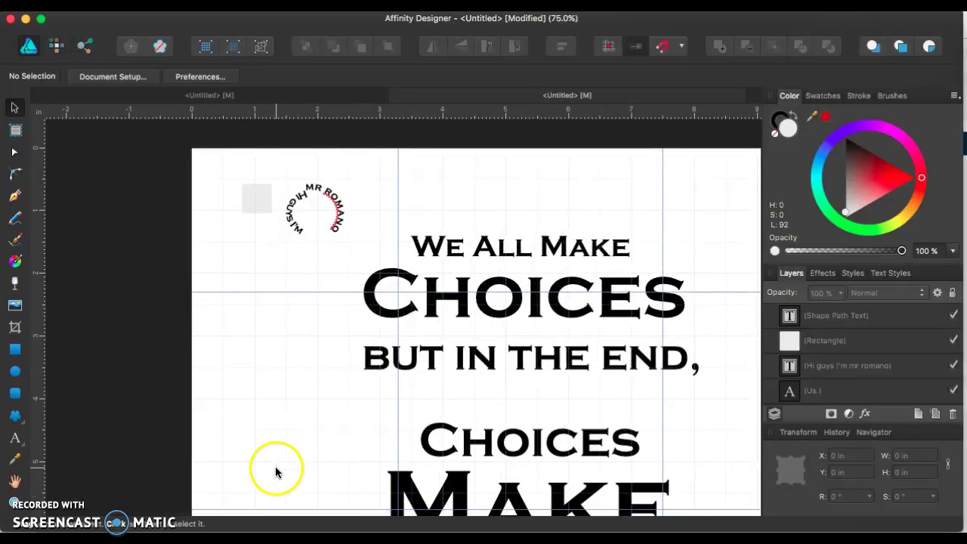
Step: Search Google Images for 'quote posters' in a new browser tab
key("super+Tab")
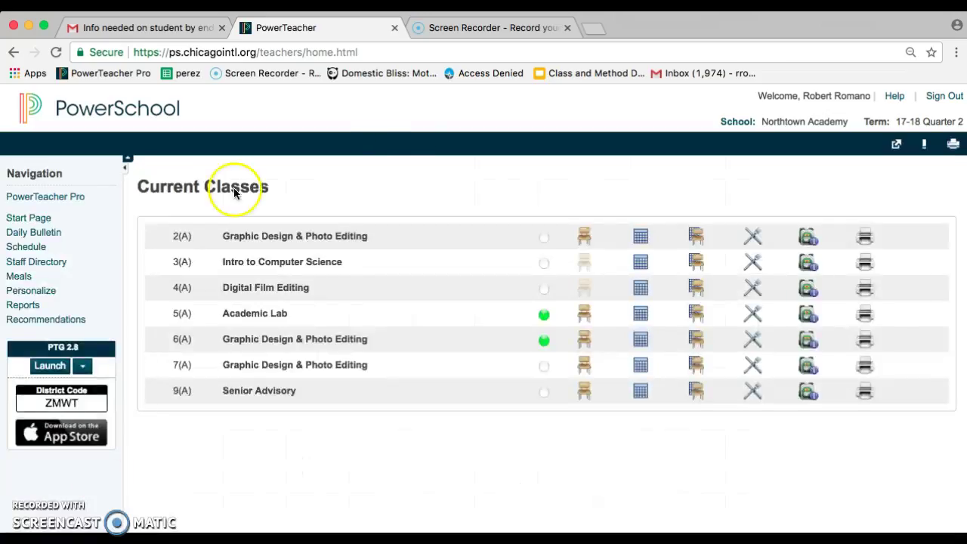
left_click(595, 30)
type("quote posters")
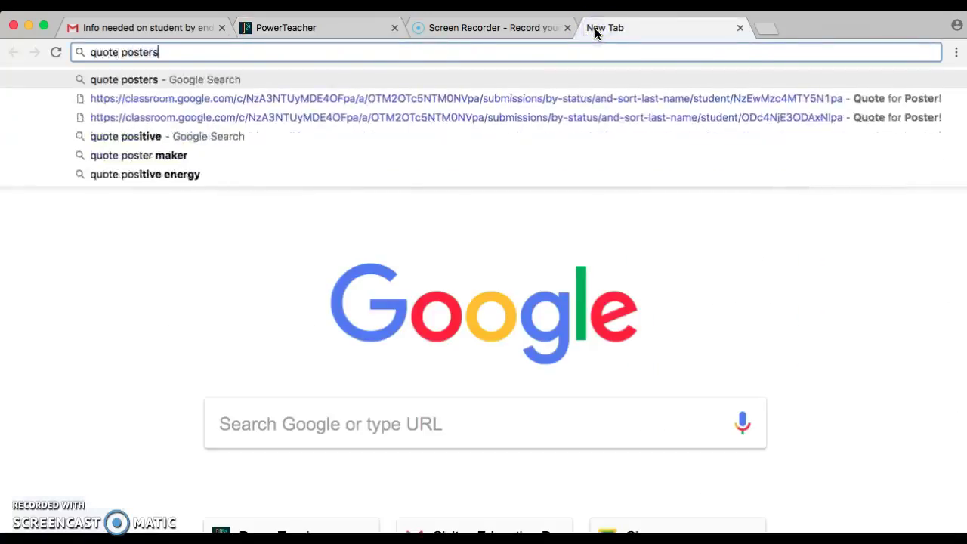
key("Return")
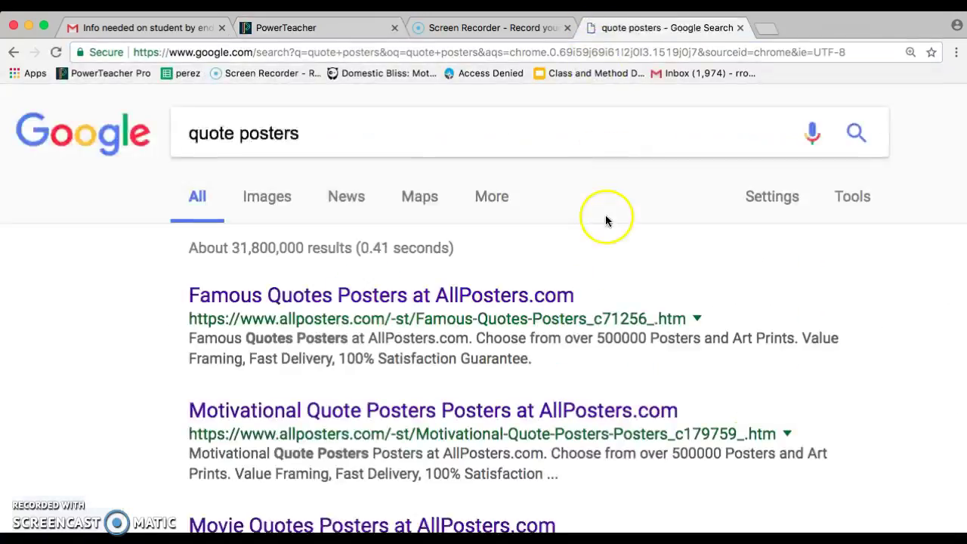
left_click(267, 201)
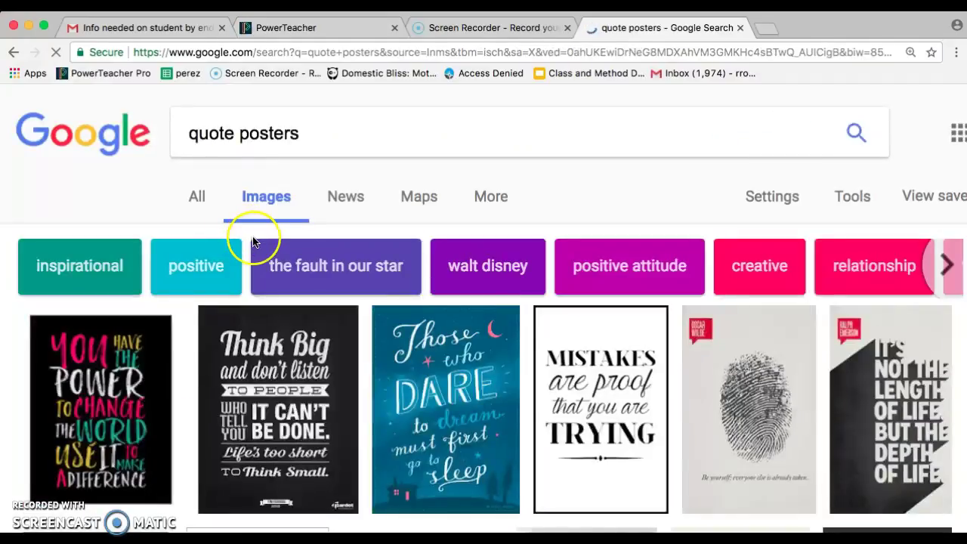
Step: Preview the You Have the Power, You Never Fail, Life Begins and Dream Big posters
scroll(255, 234, "down", 2)
left_click(90, 394)
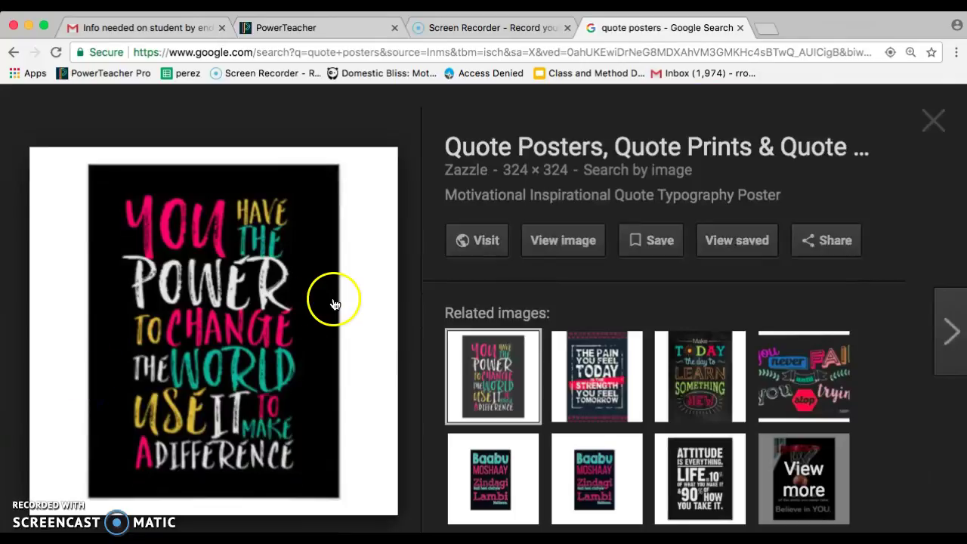
left_click(831, 384)
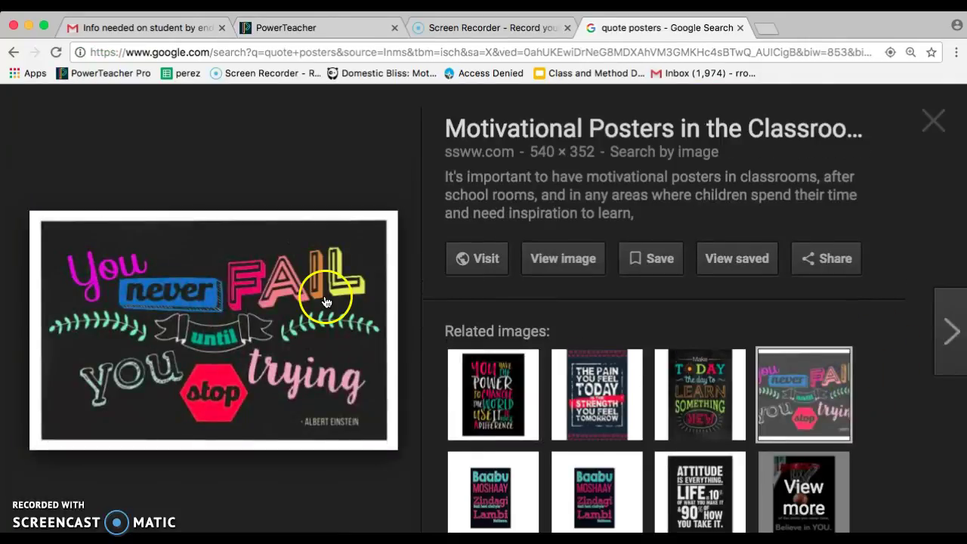
scroll(264, 338, "down", 5)
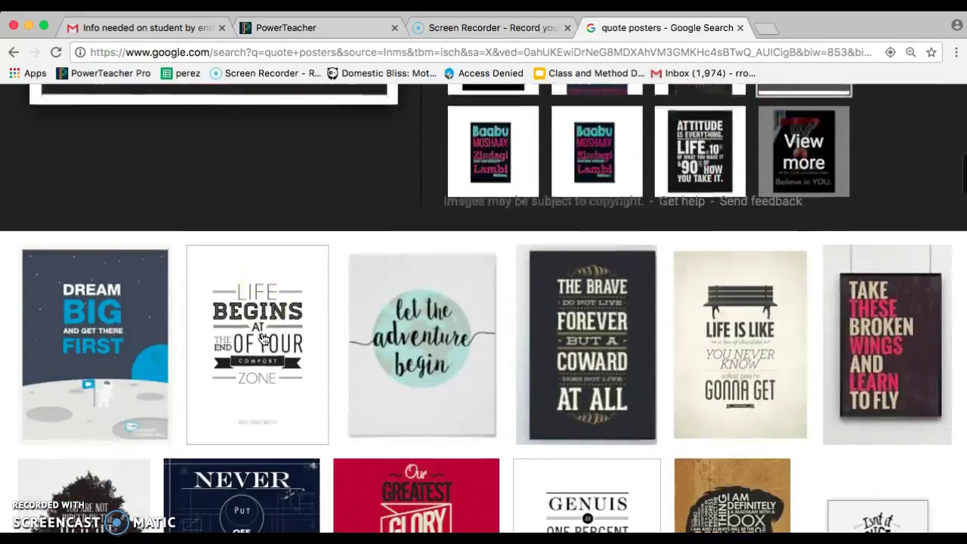
left_click(264, 304)
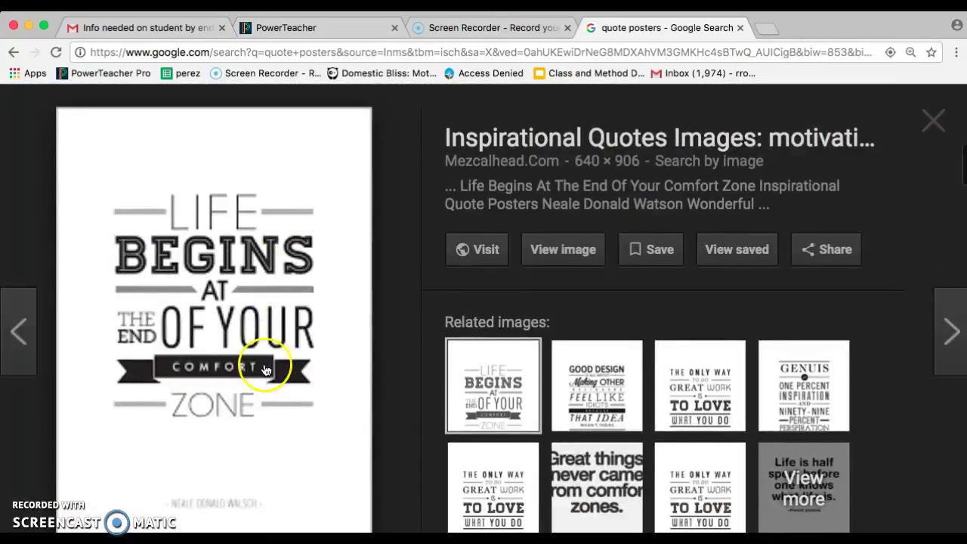
scroll(239, 308, "up", 5)
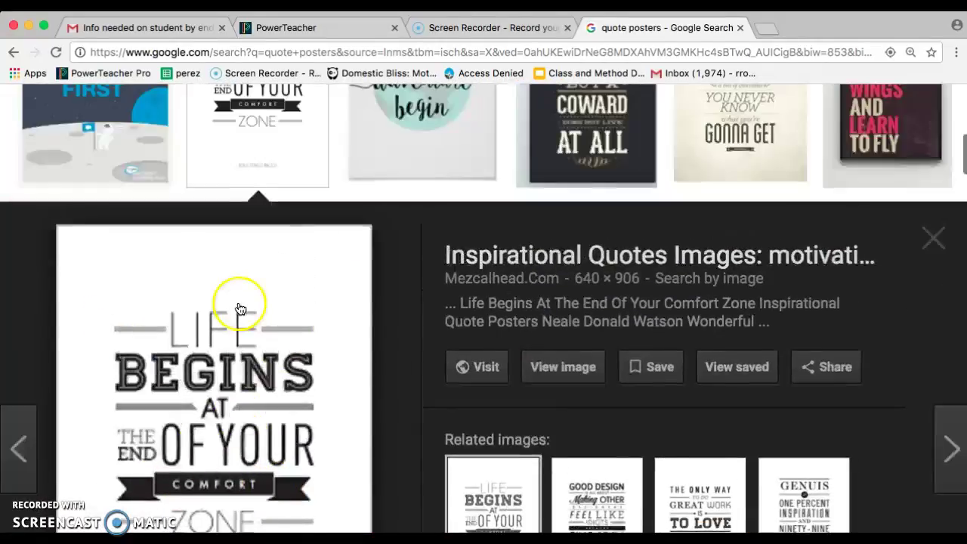
left_click(75, 302)
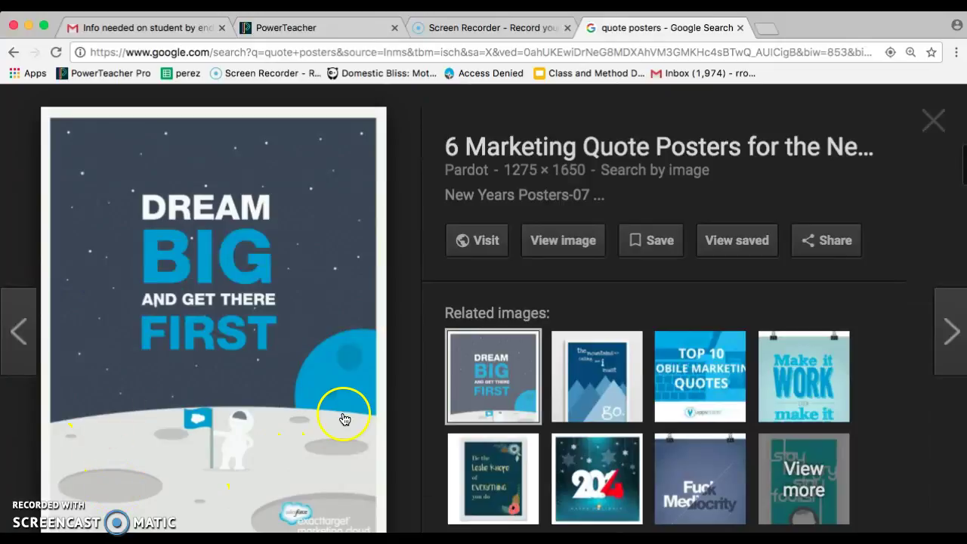
Step: Scroll further down and open the red Greatest Glory poster preview
scroll(349, 469, "down", 1)
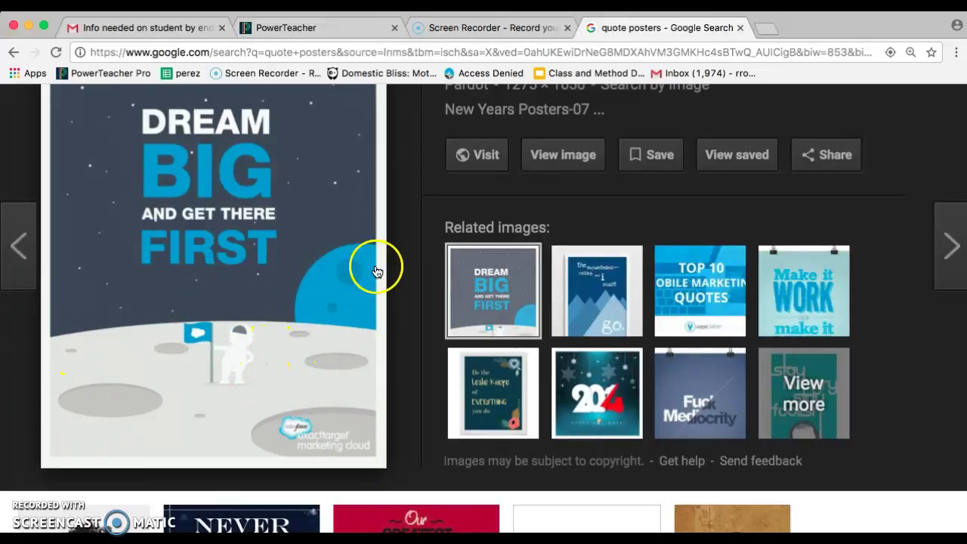
scroll(385, 313, "down", 3)
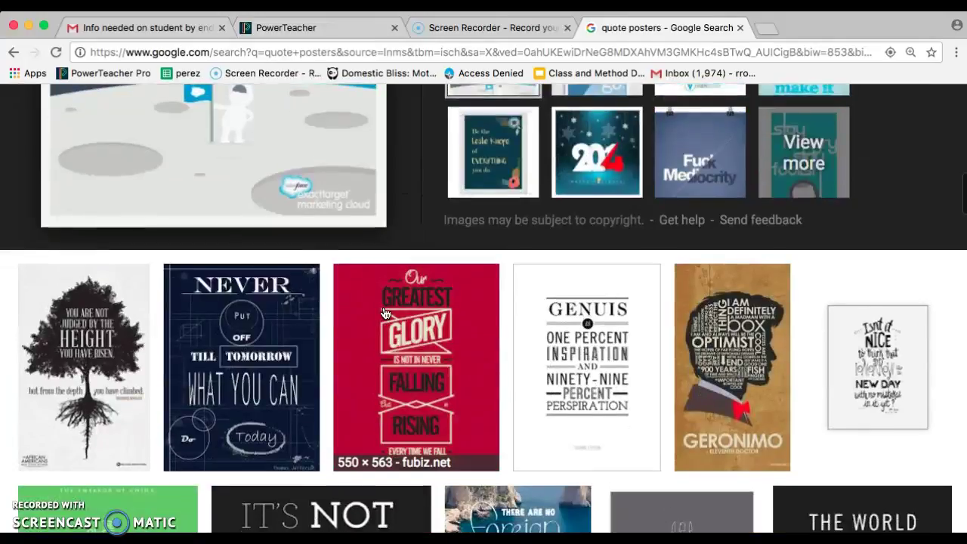
scroll(385, 313, "down", 1)
left_click(387, 313)
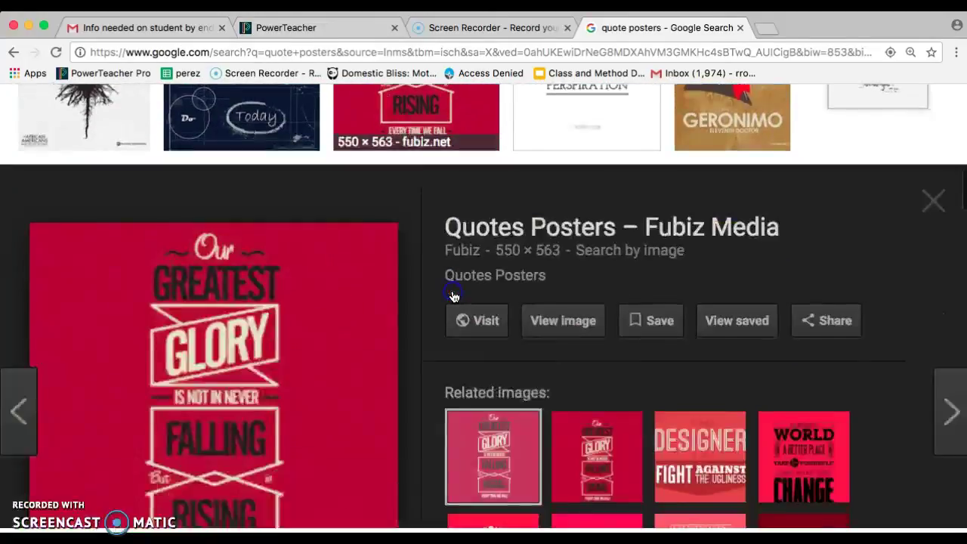
left_click(283, 286)
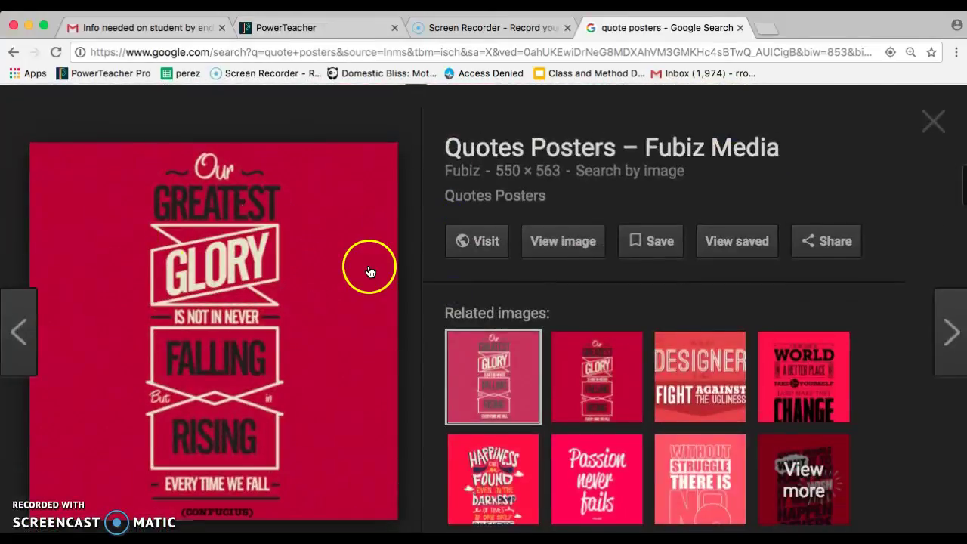
scroll(369, 270, "up", 3)
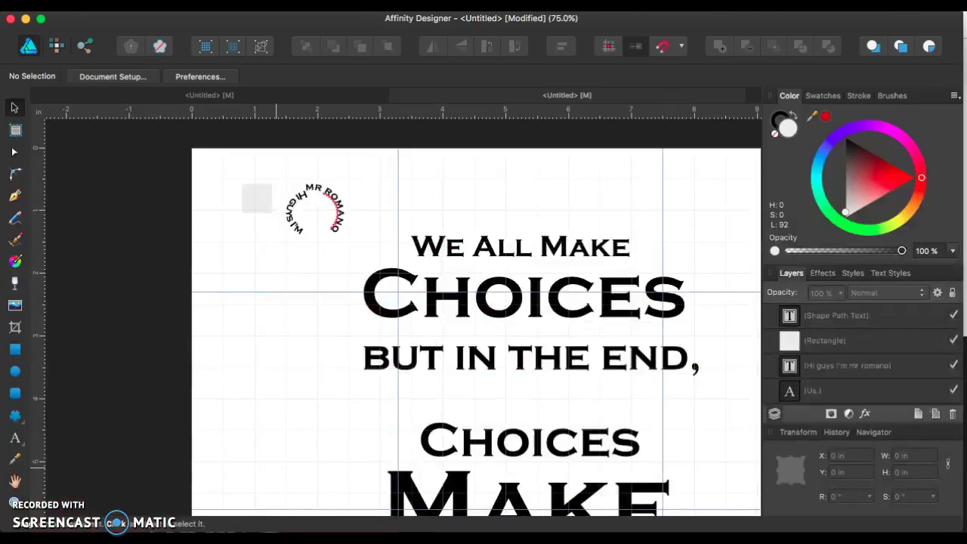
left_click(16, 415)
Step: Draw the banner rectangle left of the quote and a notched pen-drawn tail below its left end
left_click(15, 349)
left_click_drag(199, 359, 374, 424)
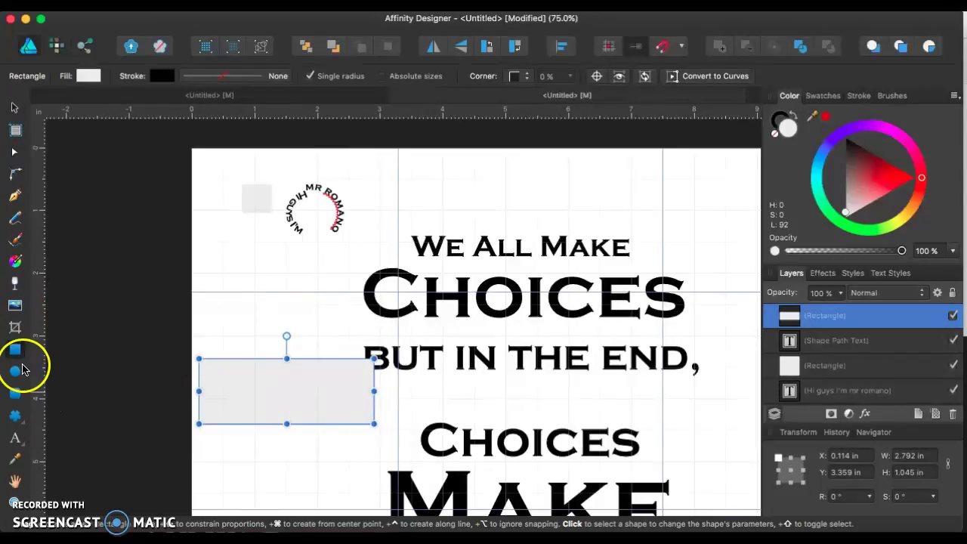
left_click(17, 195)
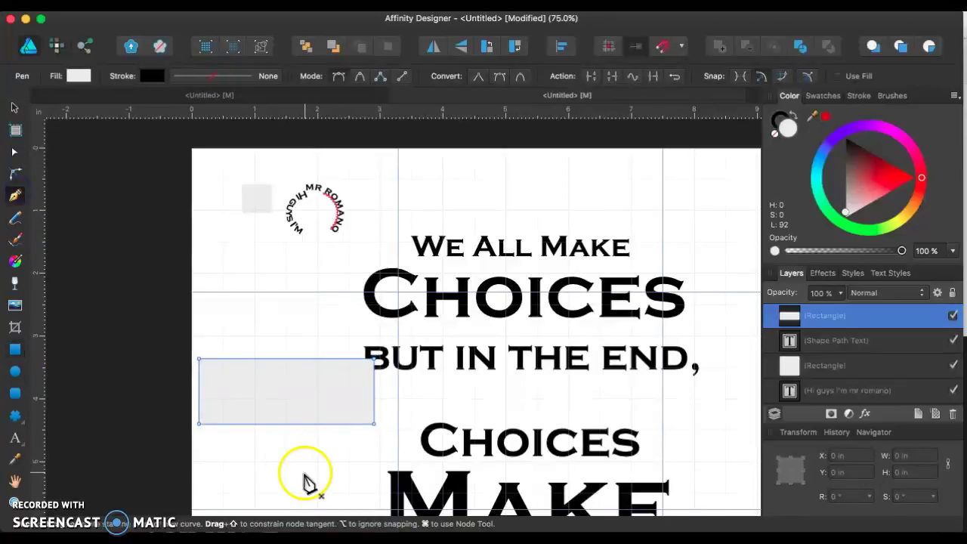
left_click_drag(186, 412, 186, 456)
left_click(221, 434)
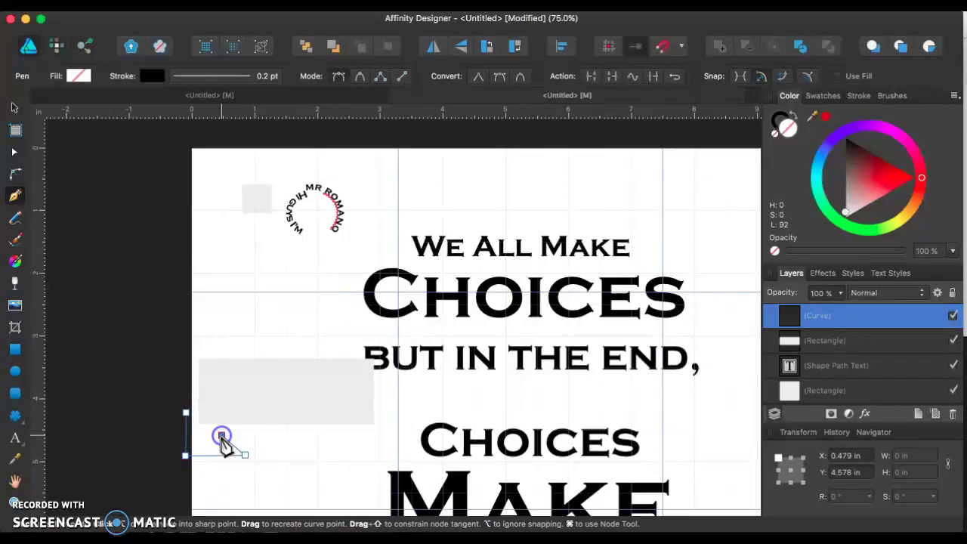
left_click(244, 409)
left_click(189, 412)
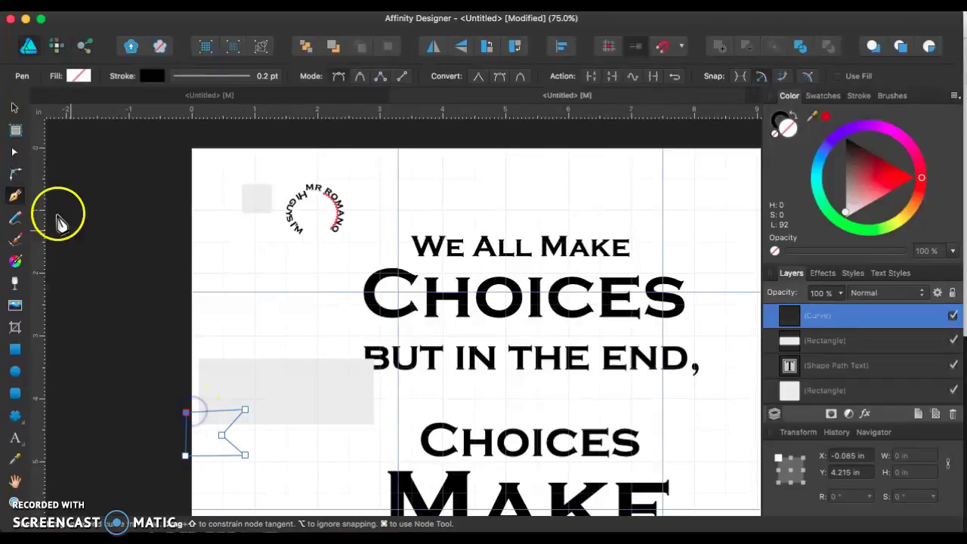
Step: Nudge the tail right, fill it gray, and place it behind the rectangle in the layer stack
left_click(14, 108)
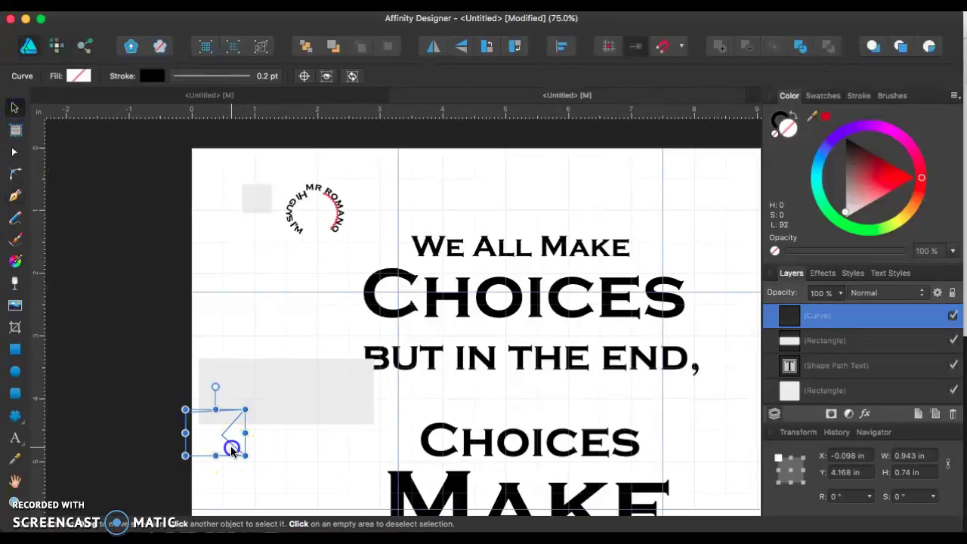
mouse_move(232, 451)
left_mouse_down()
mouse_move(248, 446)
mouse_move(241, 452)
left_mouse_up()
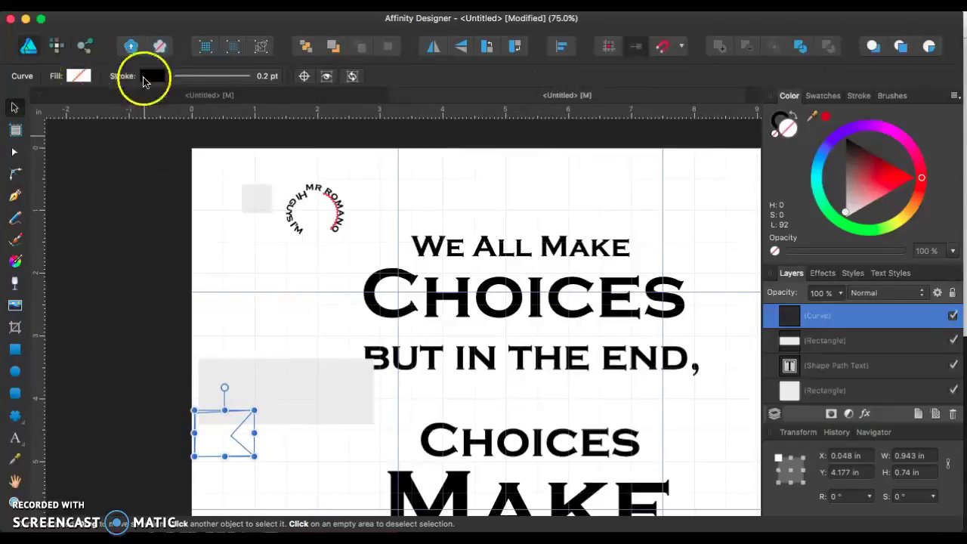
left_click(77, 75)
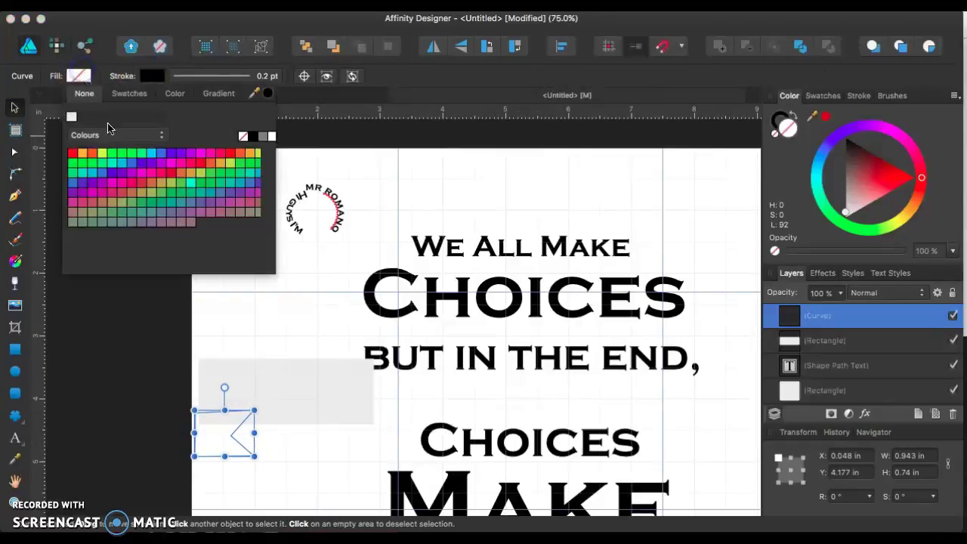
left_click(270, 136)
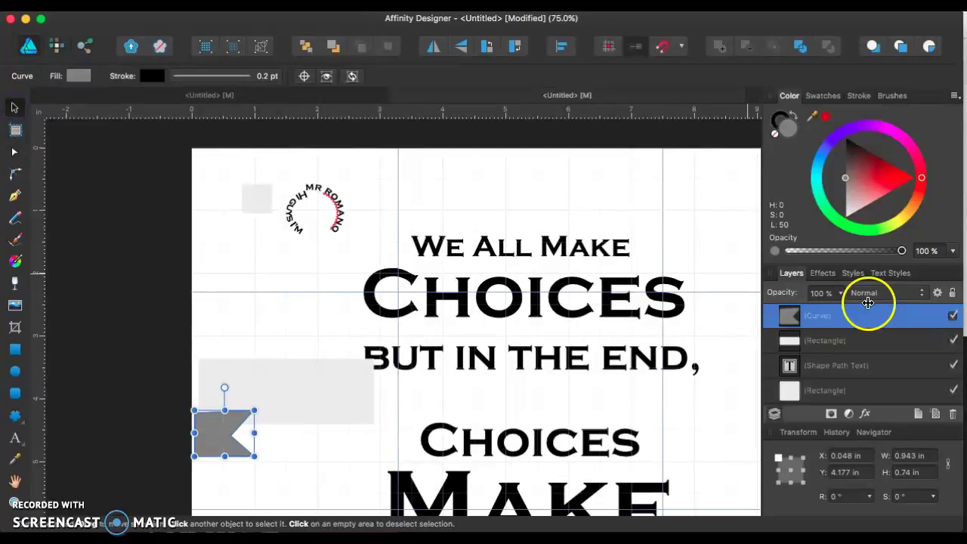
left_click_drag(857, 319, 853, 349)
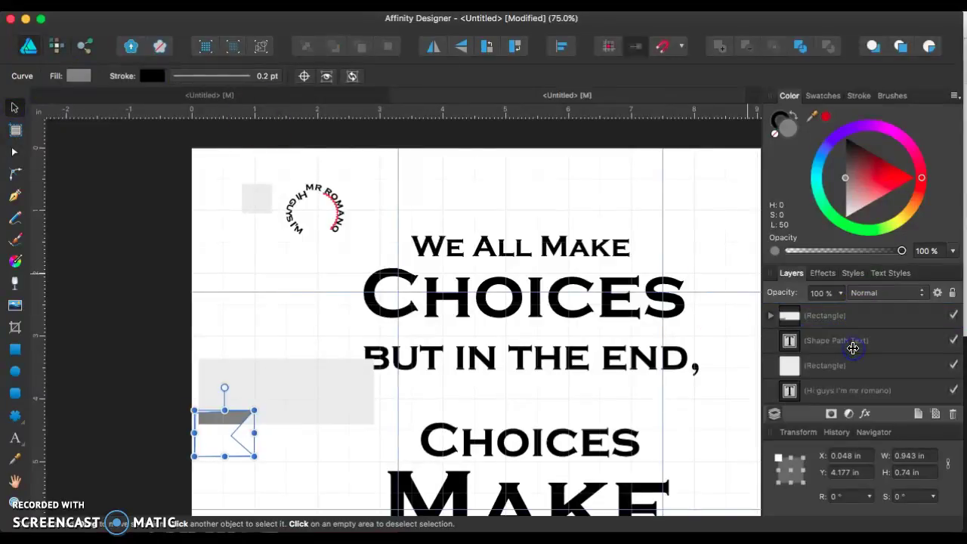
key("super+z")
left_click_drag(829, 310, 789, 355)
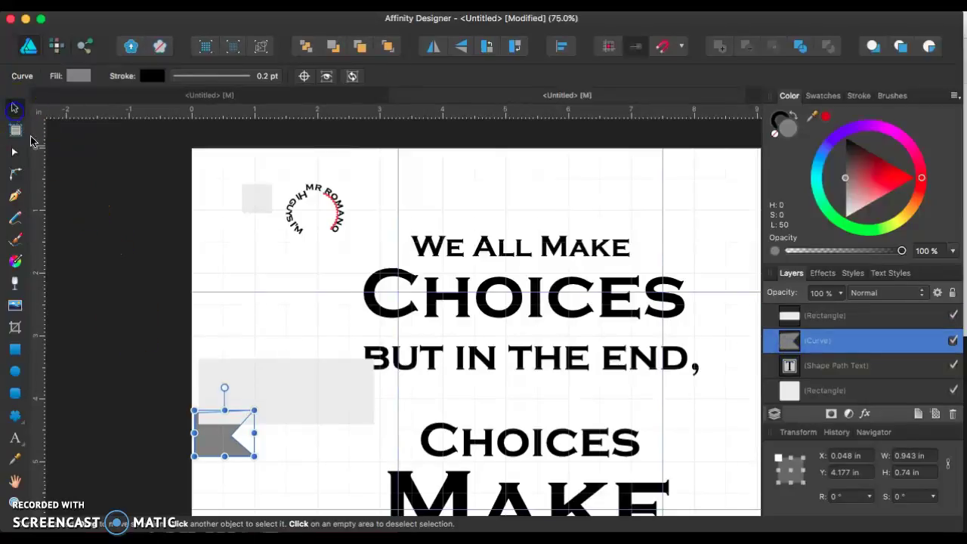
Step: Move the gray tail right and up under the banner, then duplicate it
left_click(271, 416)
left_click_drag(244, 443, 342, 350)
left_click(318, 446)
left_click(242, 440)
key("super+j")
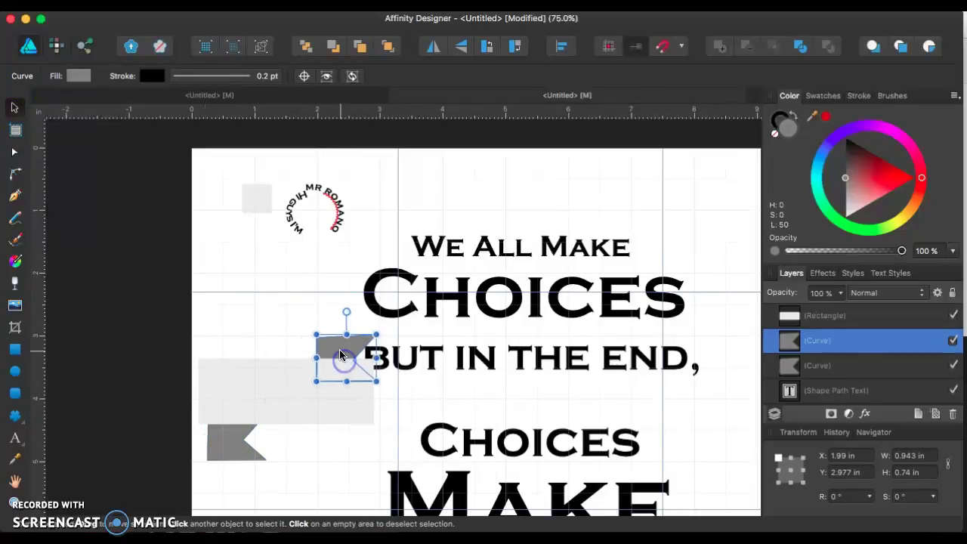
Step: Flip the copied tail horizontally and set it at the banner's upper-right end
right_click(341, 350)
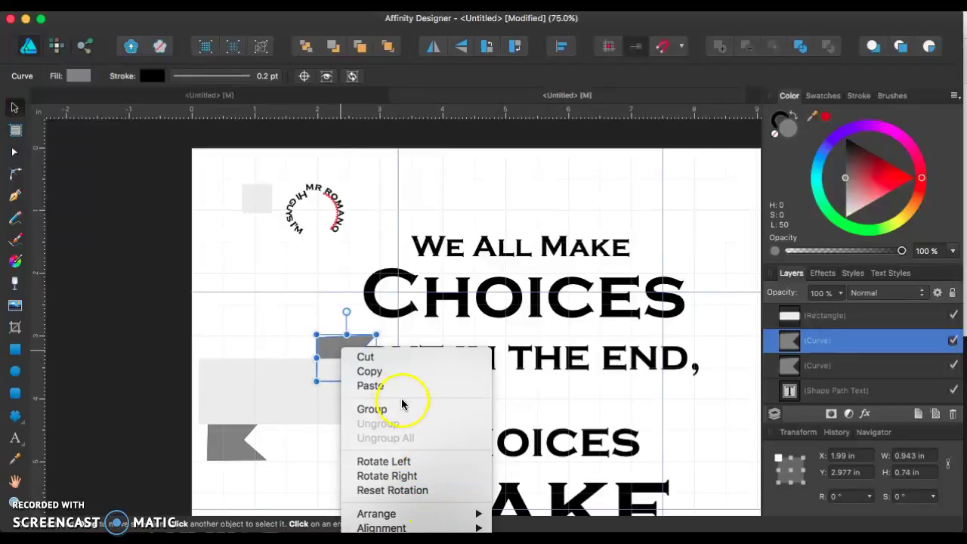
mouse_move(415, 528)
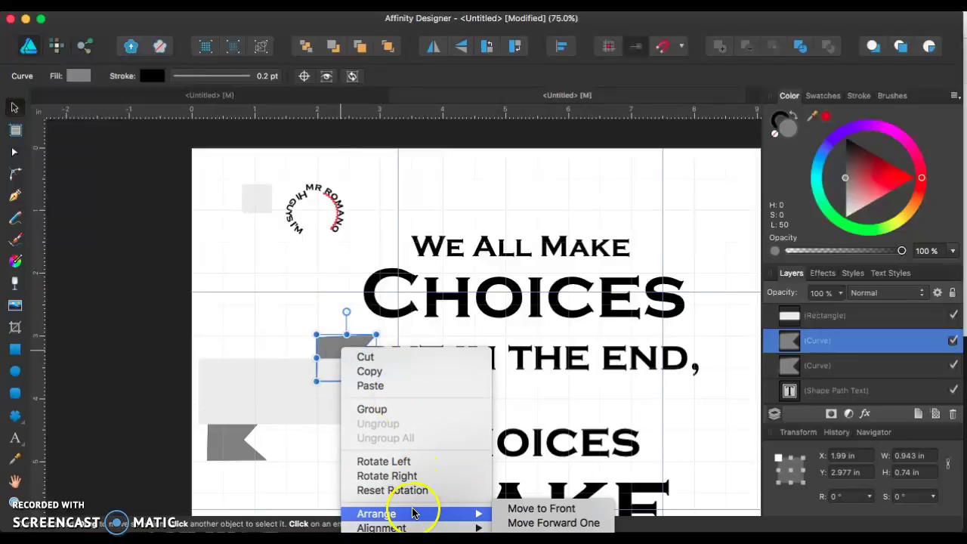
scroll(401, 495, "down", 3)
mouse_move(416, 444)
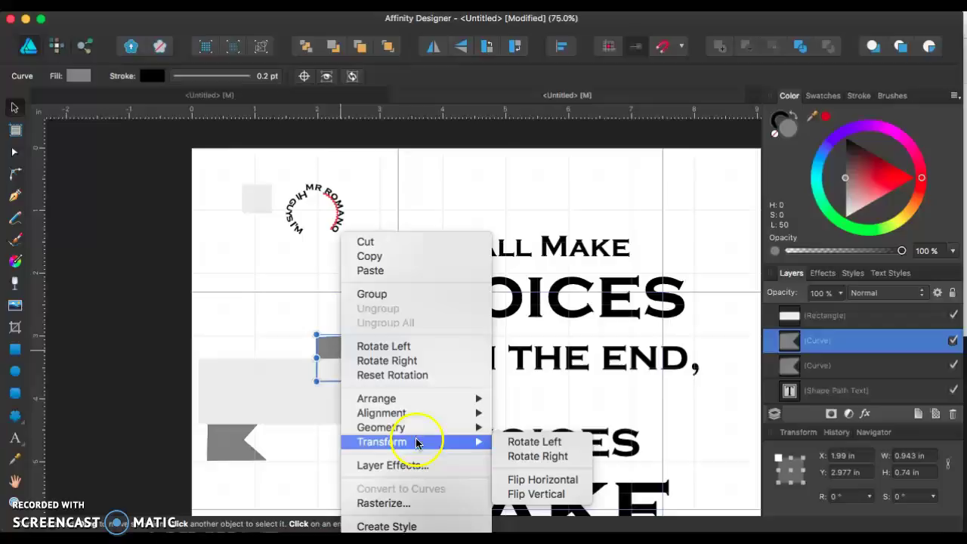
left_click(554, 479)
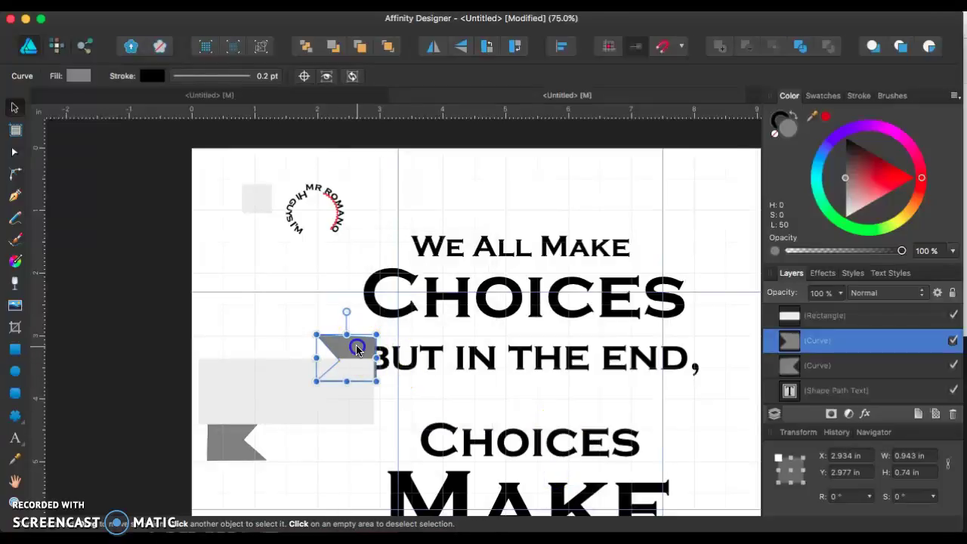
mouse_move(359, 342)
left_mouse_down()
mouse_move(339, 339)
mouse_move(352, 344)
left_mouse_up()
left_click(278, 320)
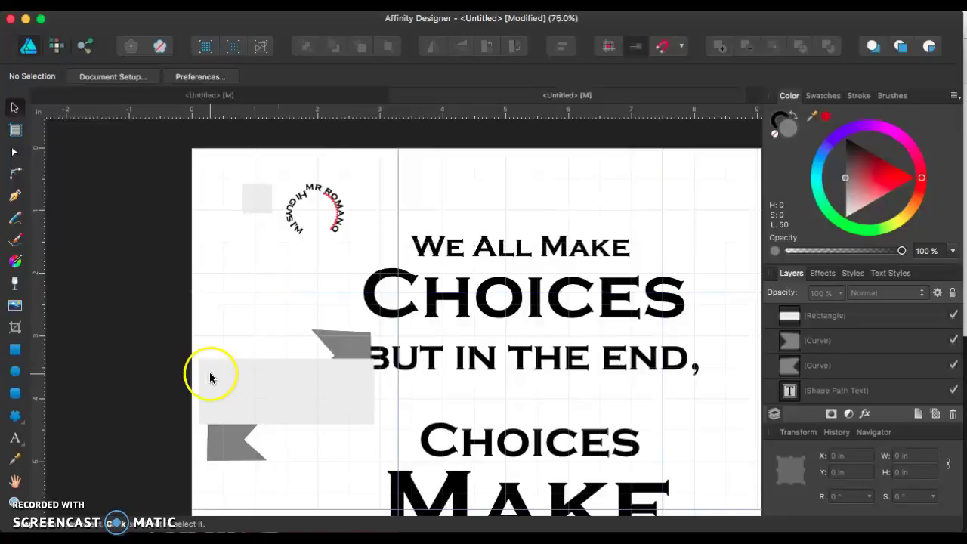